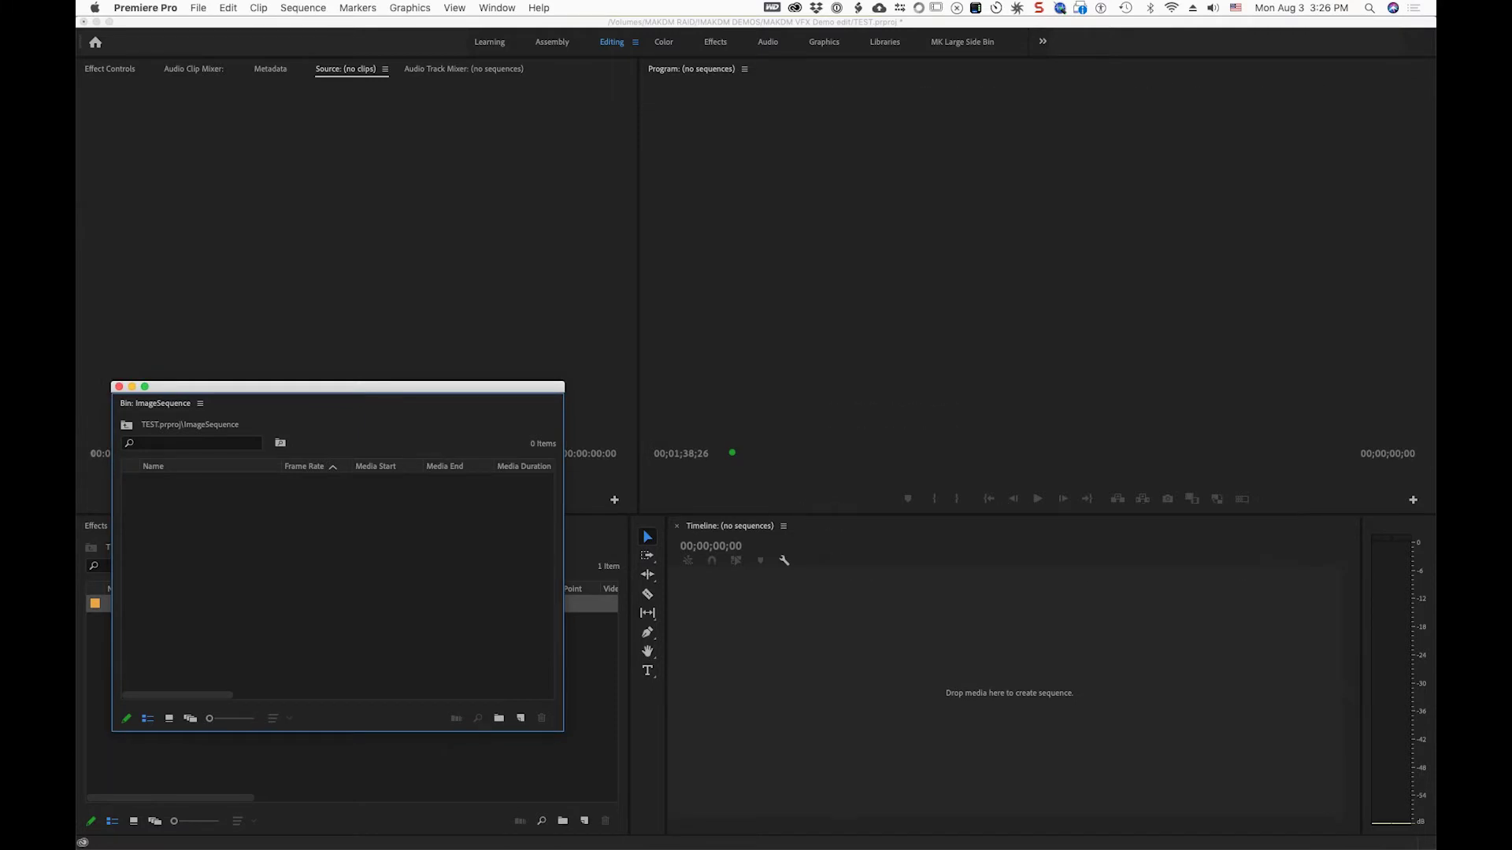
- Import the STRIKE folder's PNG frames into the ImageSequence bin as an image sequence, starting from sh_0011_mp_sRGB_seg0109-0168_strike_v001.0109.png
{"action": "right_click", "coordinate": [338, 529]}
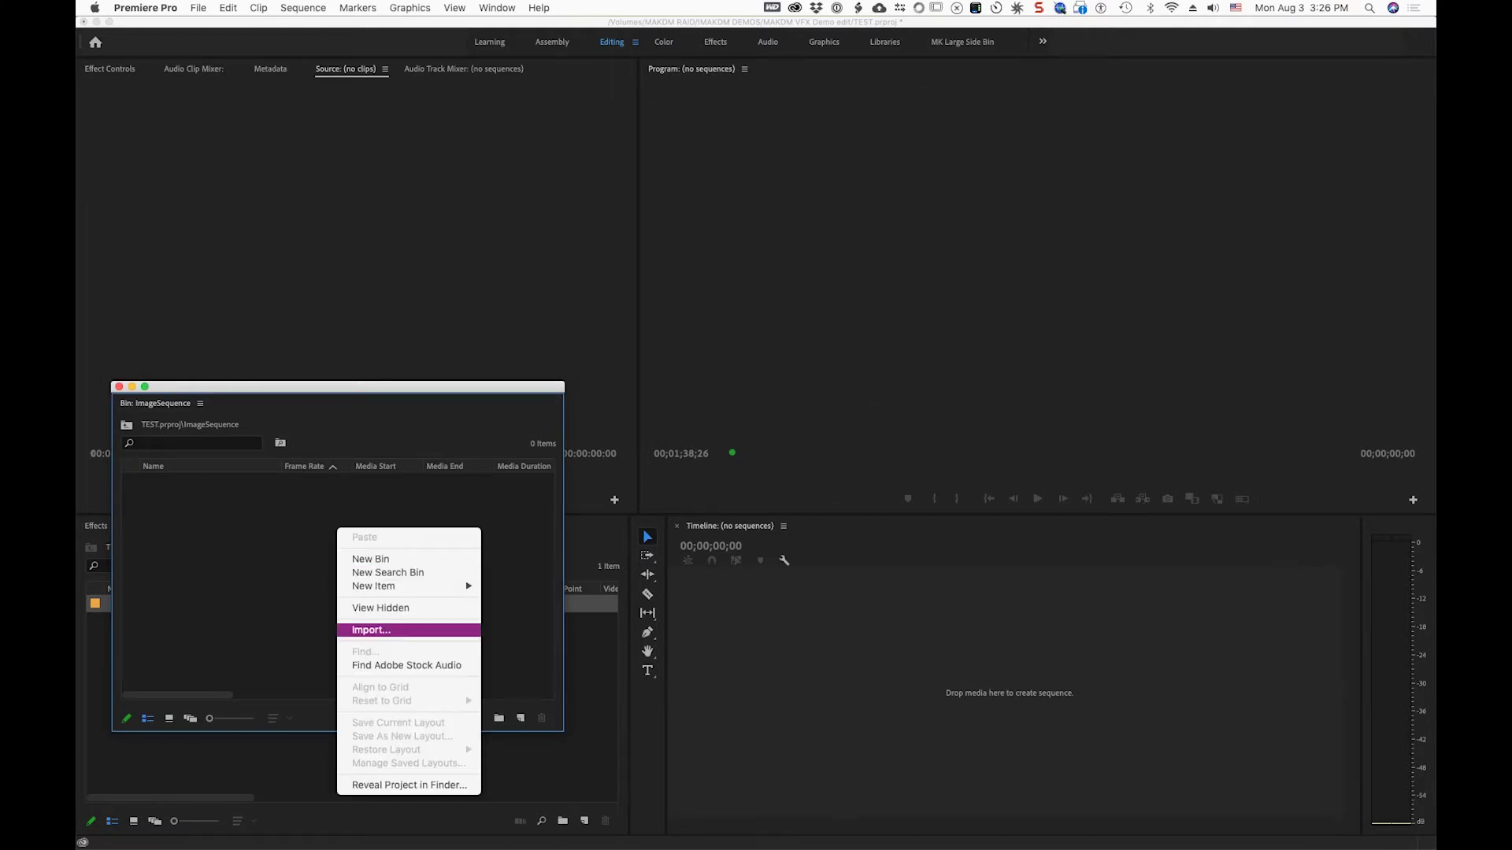
{"action": "key", "text": "Return"}
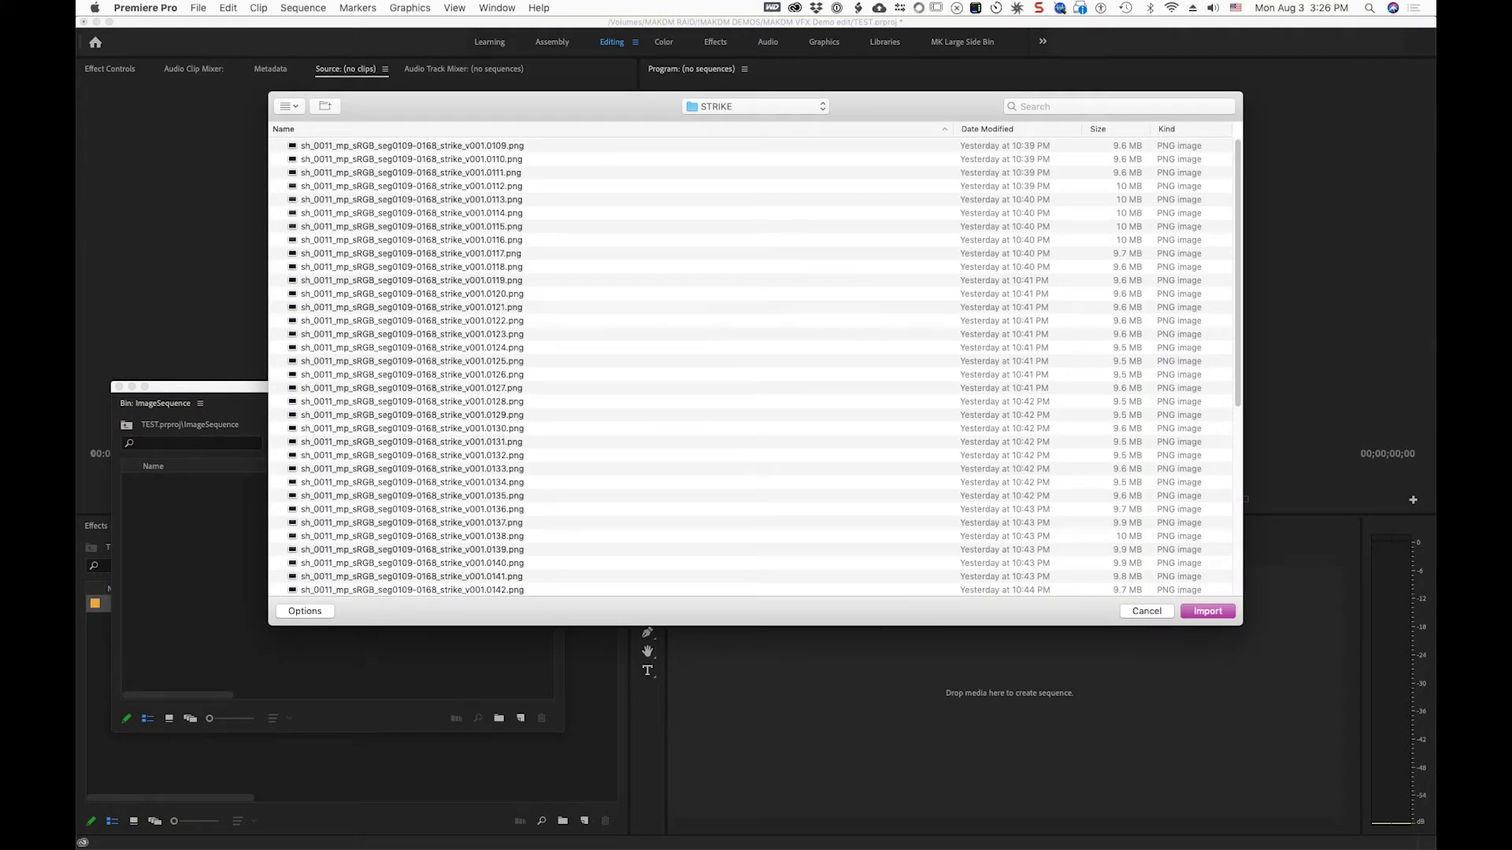
{"action": "scroll", "coordinate": [752, 367], "scroll_direction": "down", "scroll_amount": 1}
{"action": "scroll", "coordinate": [752, 367], "scroll_direction": "up", "scroll_amount": 1}
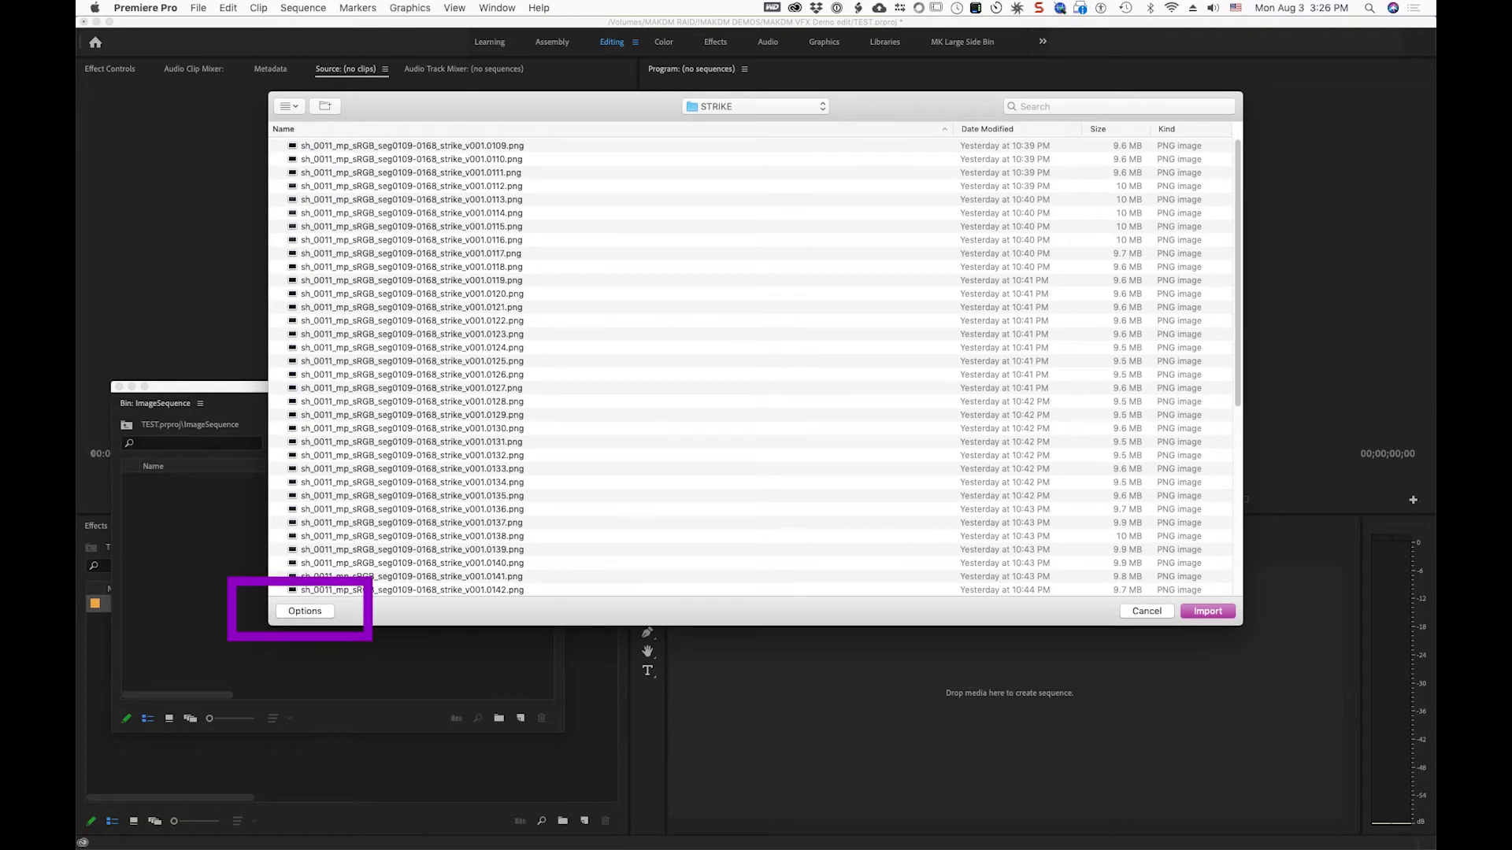
{"action": "left_click", "coordinate": [305, 612]}
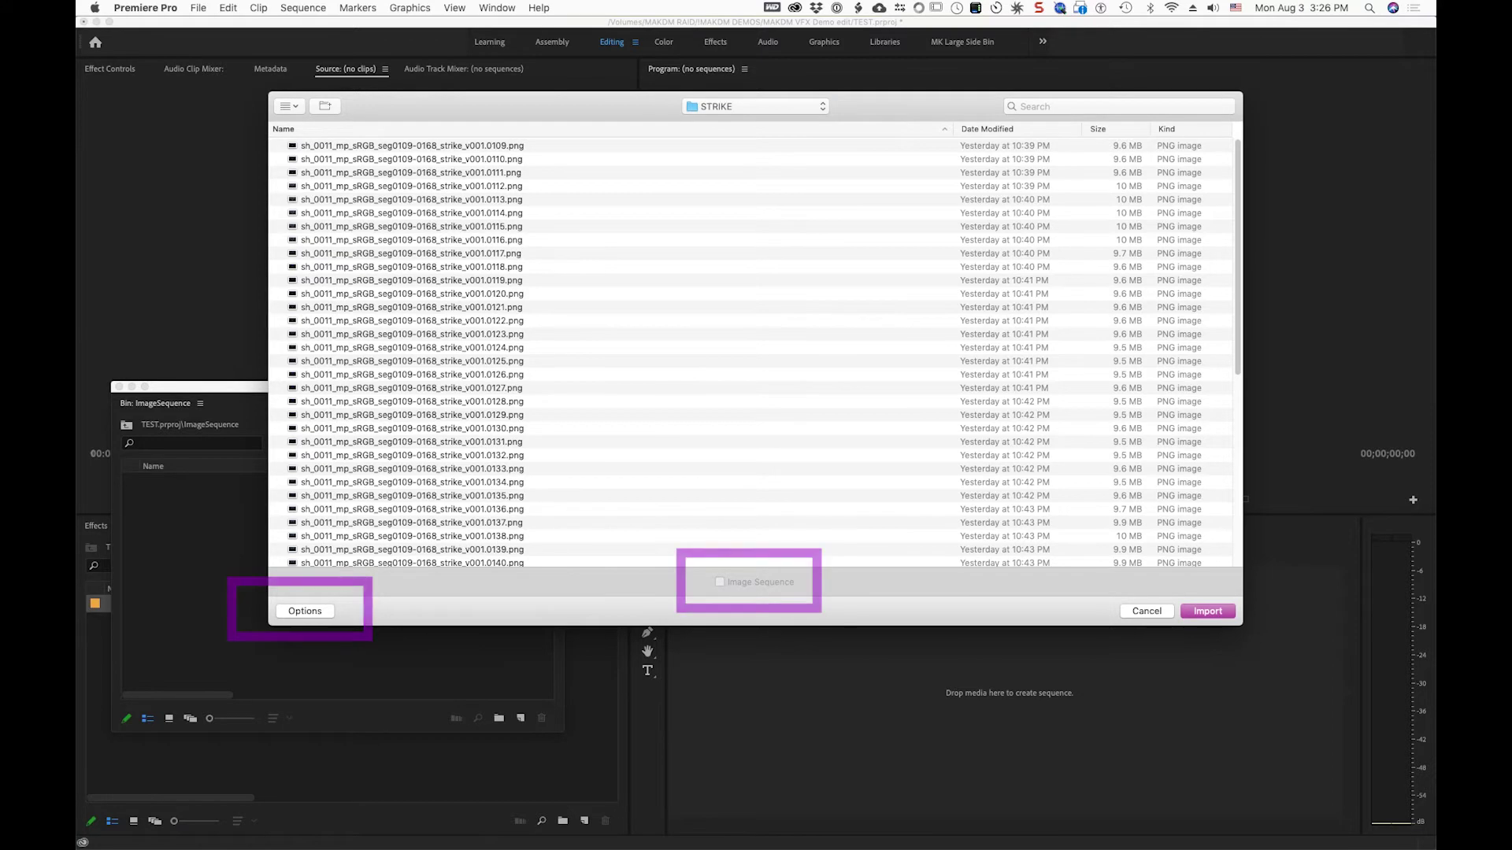
{"action": "left_click", "coordinate": [412, 146]}
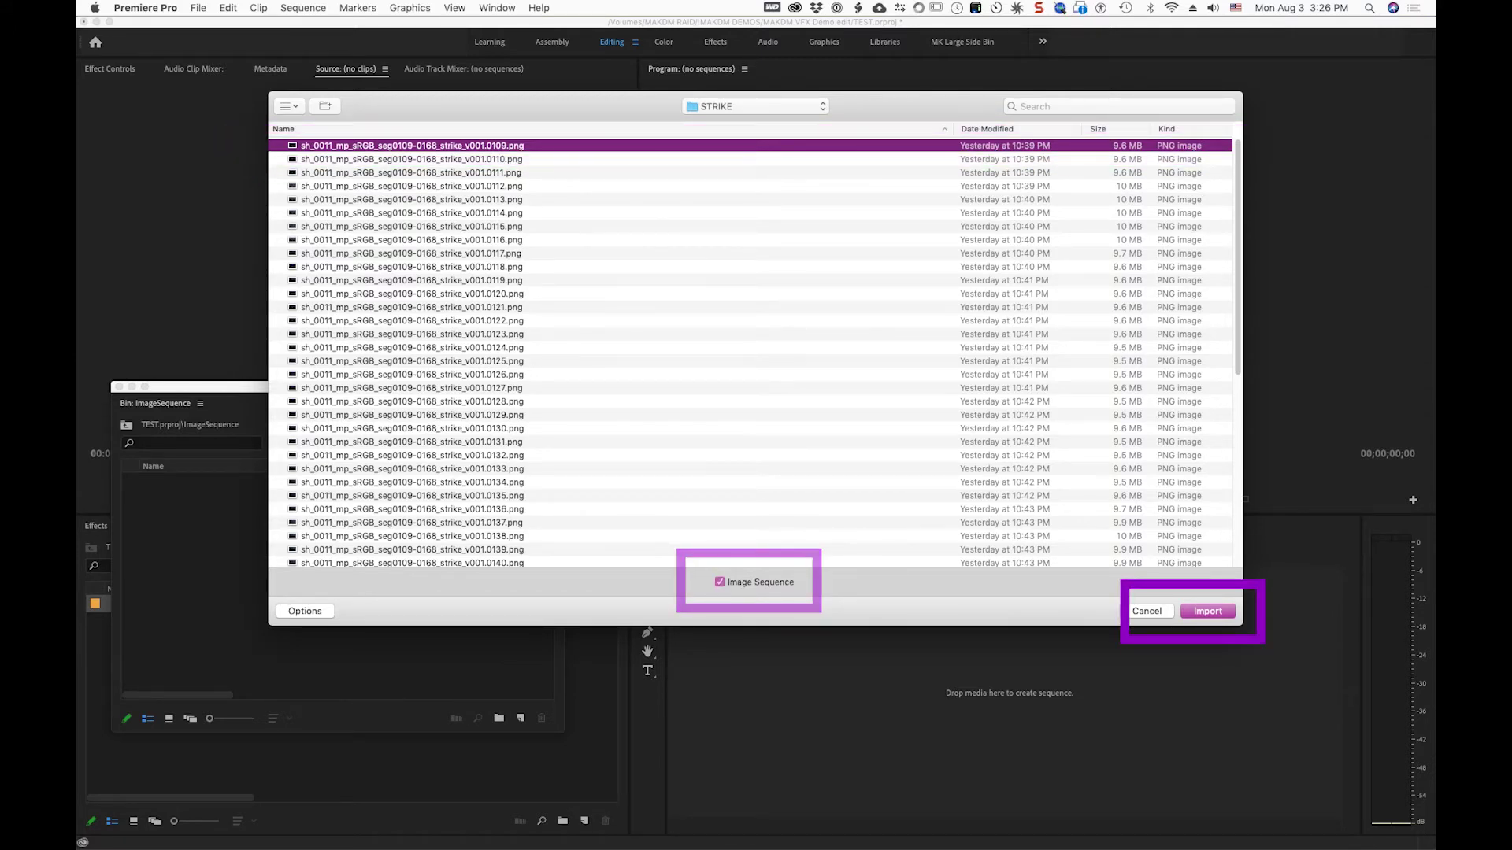
{"action": "key", "text": "Return"}
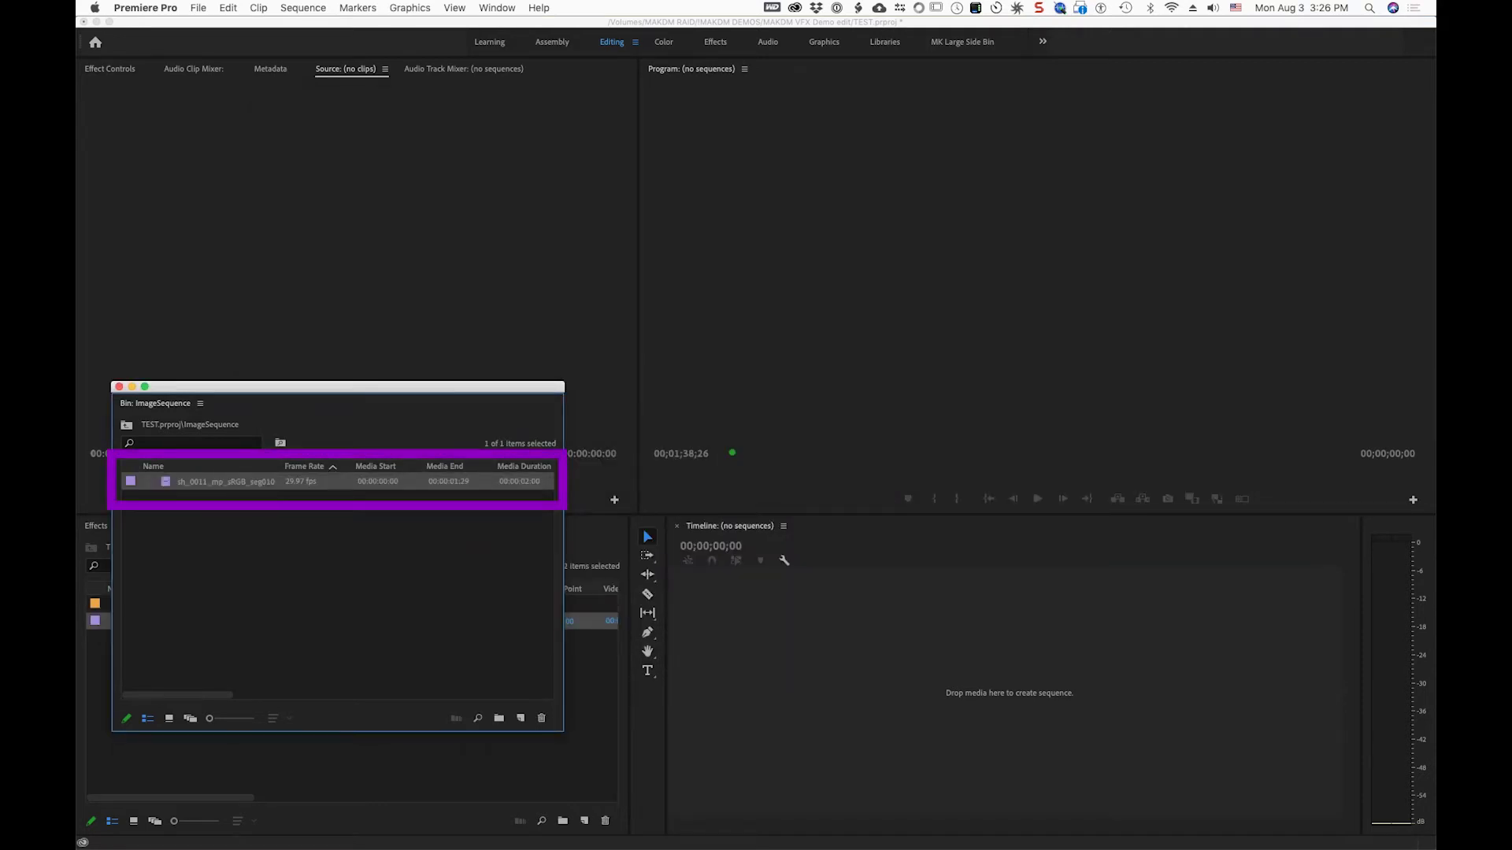
{"action": "key", "text": "super+shift+a"}
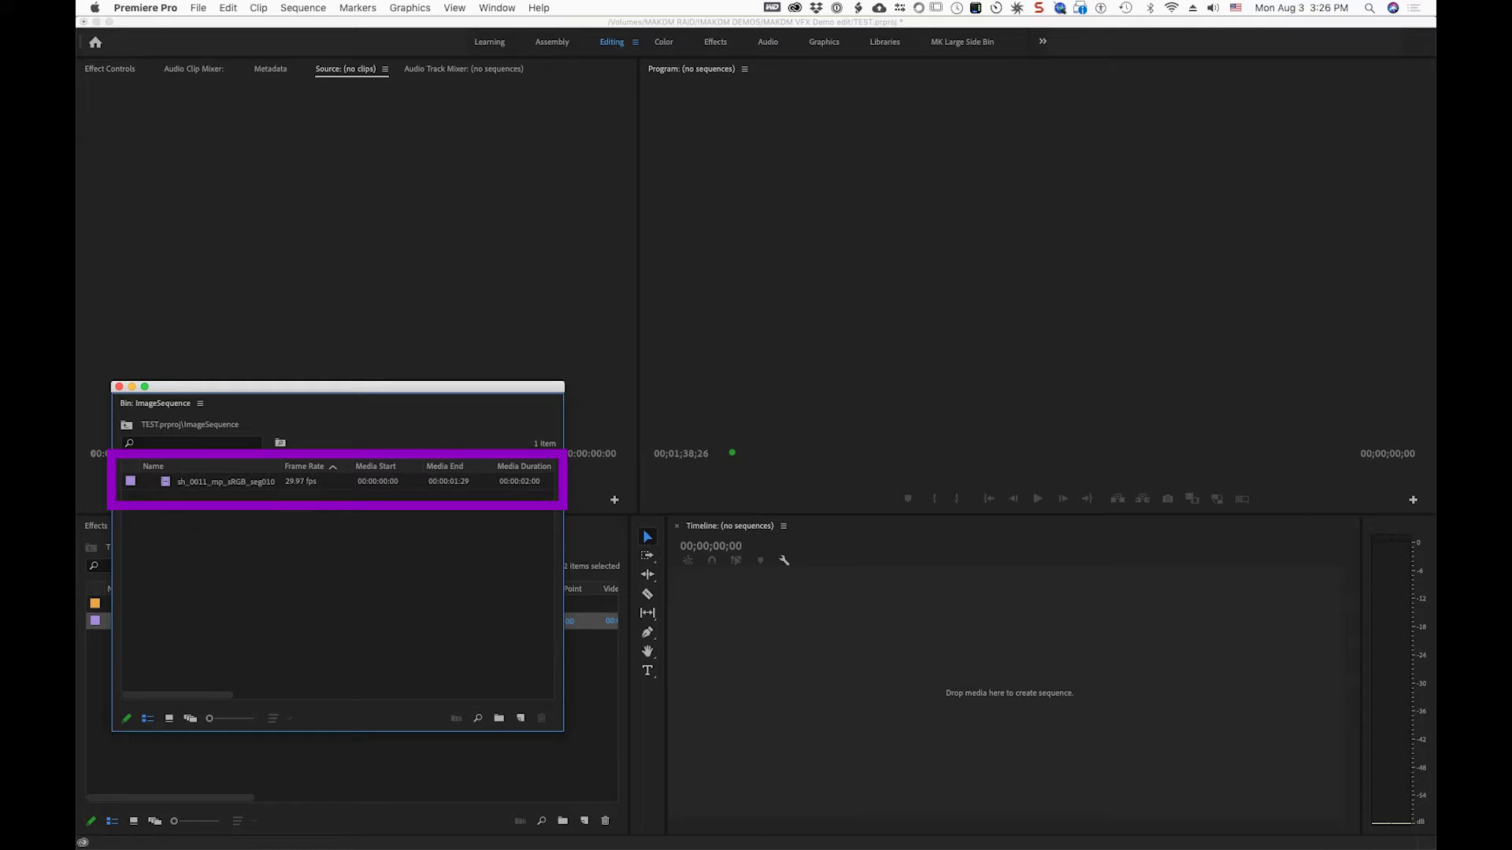
- Play the imported sequence in the Source Monitor and check its frame rate in the ImageSequence bin
{"action": "double_click", "coordinate": [226, 481]}
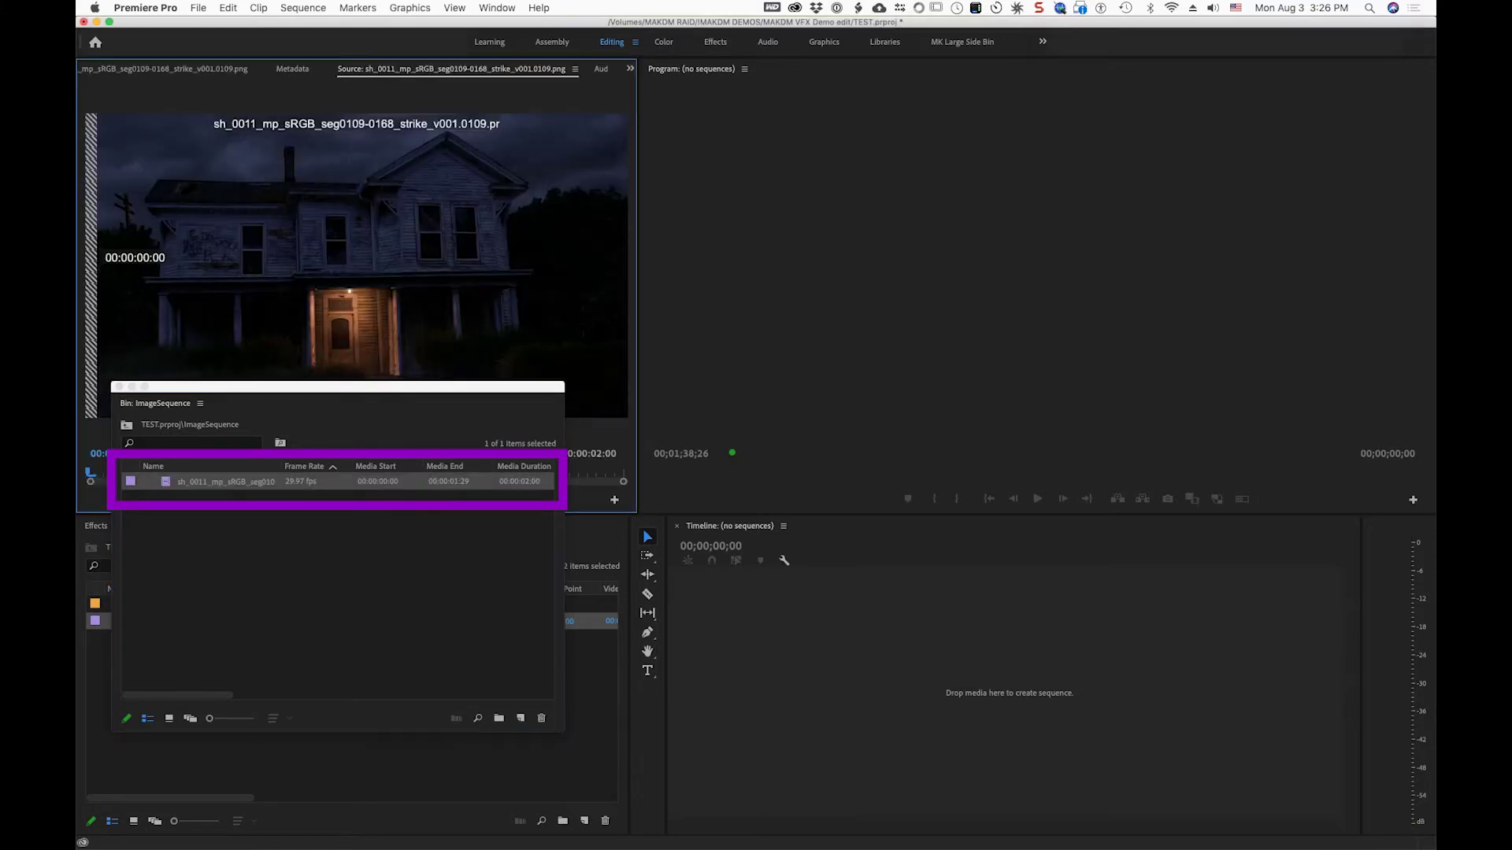
{"action": "left_click_drag", "start_coordinate": [338, 386], "coordinate": [1101, 457]}
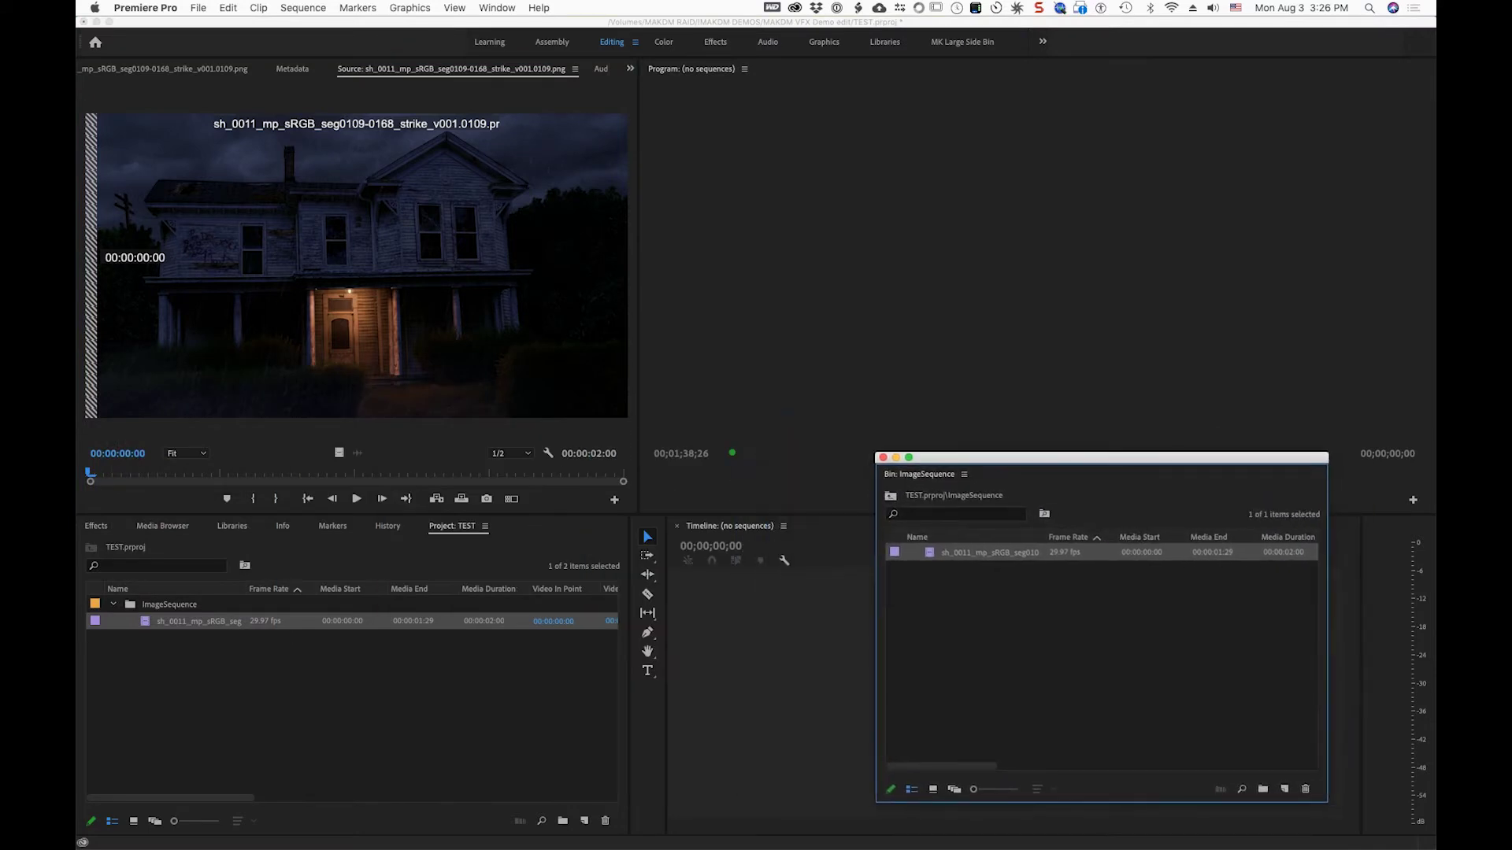
{"action": "left_click", "coordinate": [356, 499]}
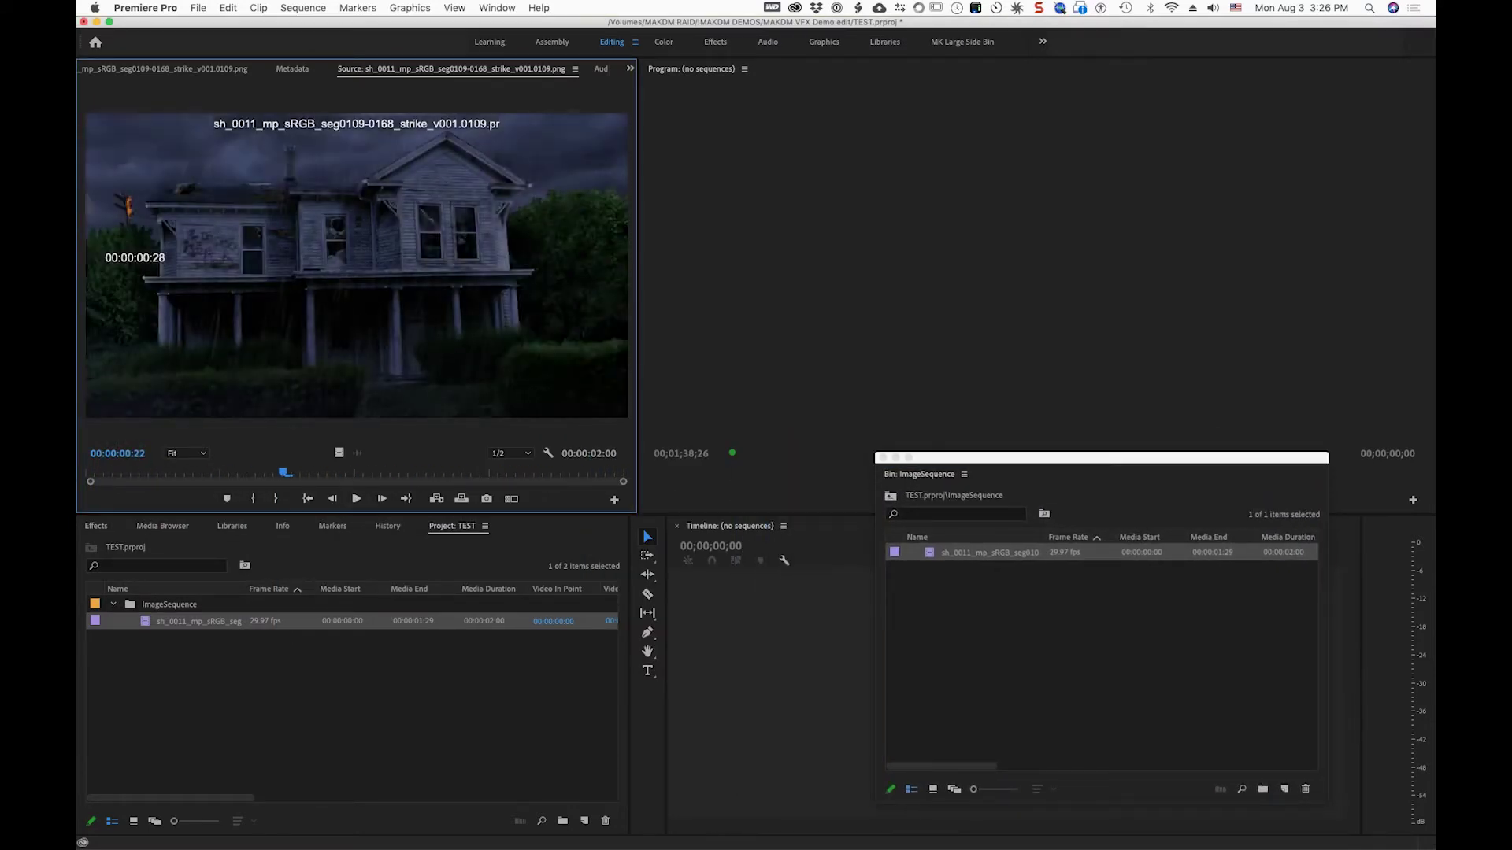
{"action": "left_click_drag", "start_coordinate": [1102, 457], "coordinate": [371, 451]}
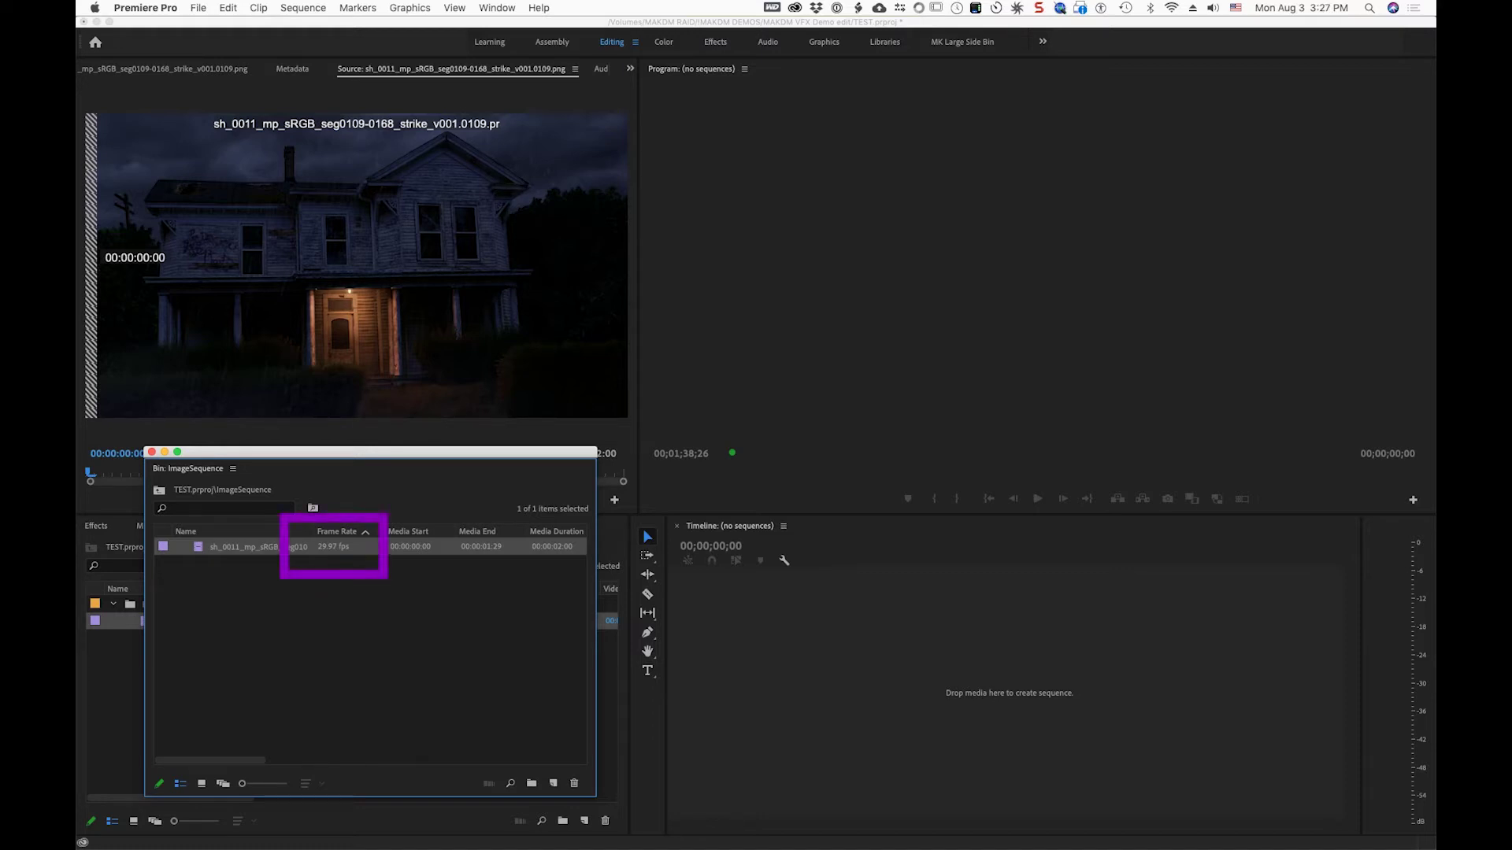
{"action": "left_click", "coordinate": [370, 646]}
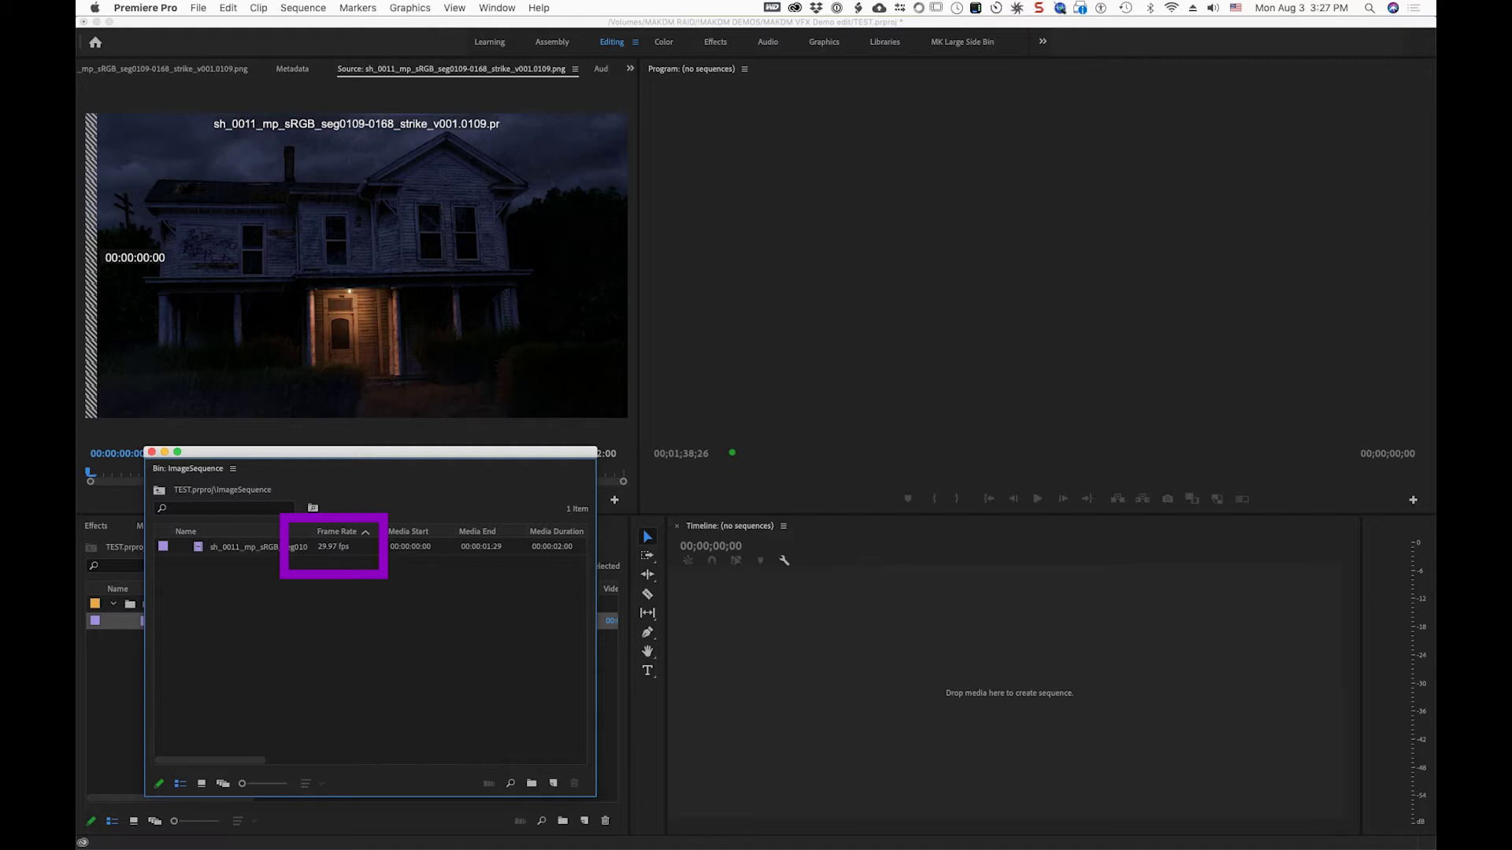
{"action": "left_click_drag", "start_coordinate": [371, 452], "coordinate": [361, 460]}
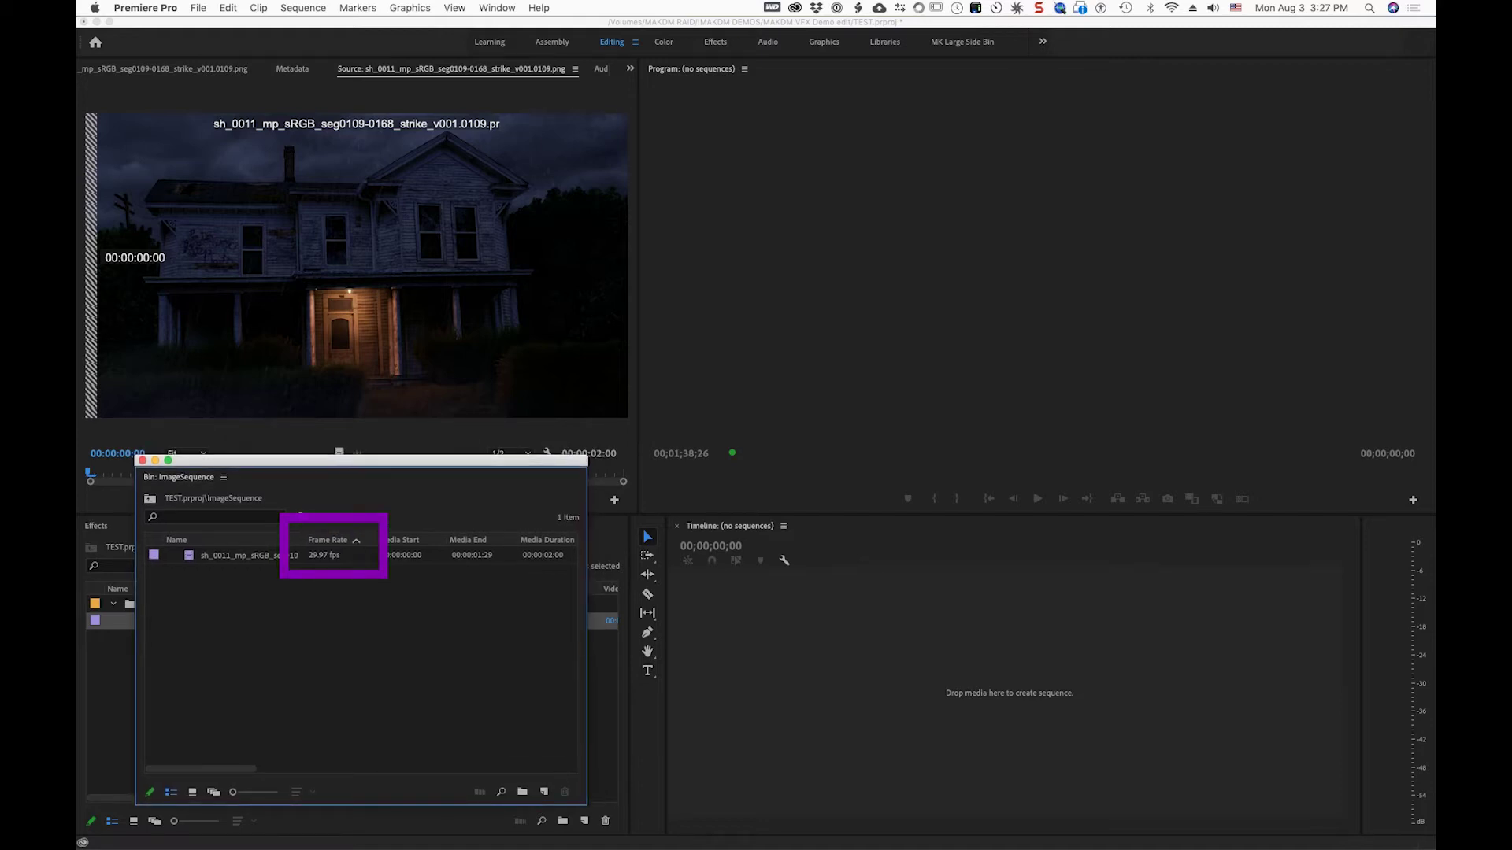
- Set the Indeterminate Media Timebase to 24.00 fps in the Media preferences
{"action": "left_click", "coordinate": [198, 8]}
{"action": "mouse_move", "coordinate": [181, 47]}
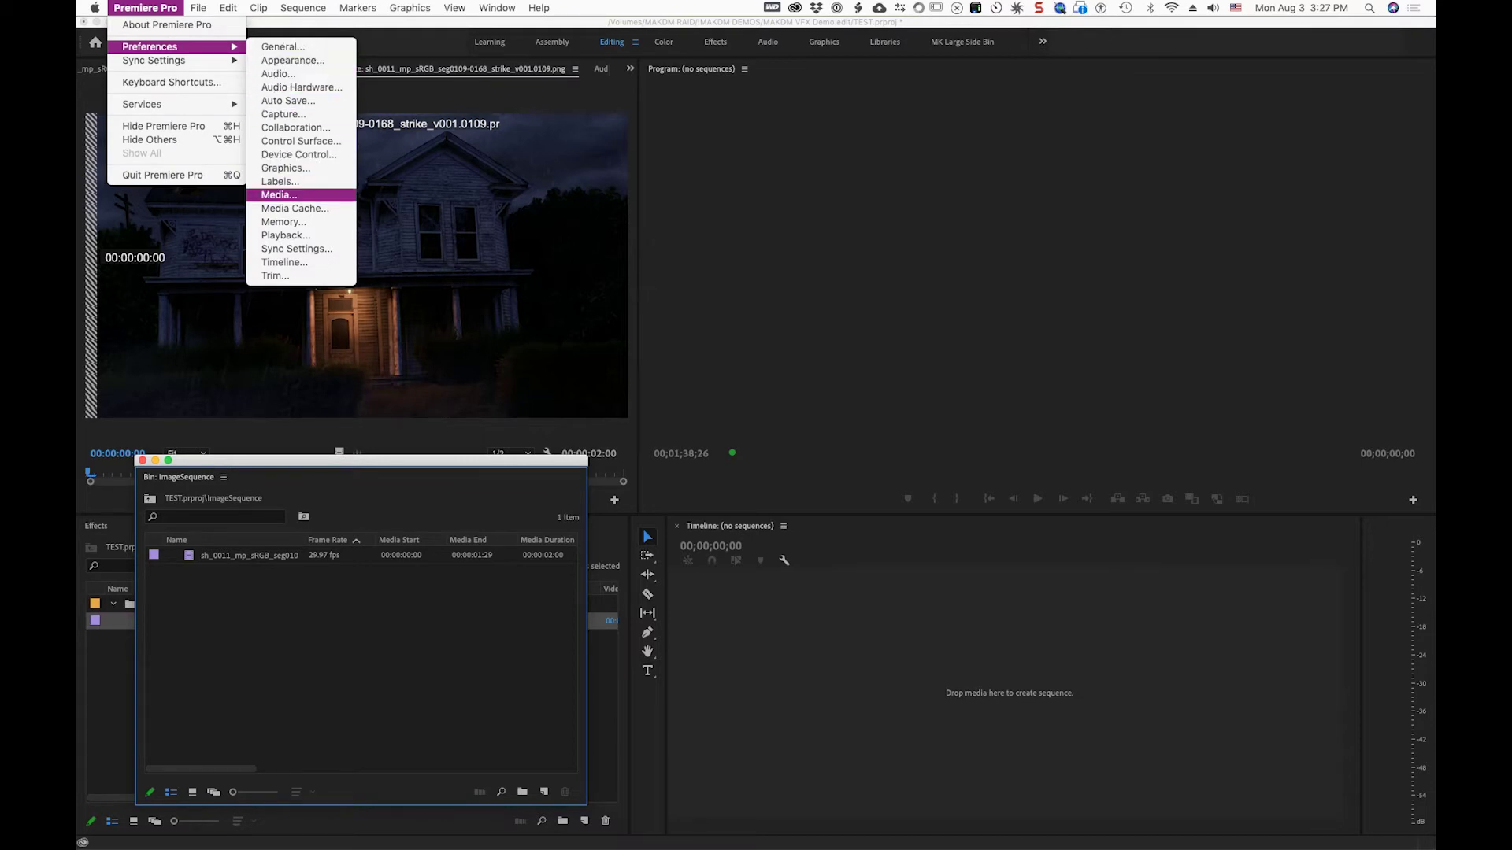
{"action": "left_click", "coordinate": [280, 194]}
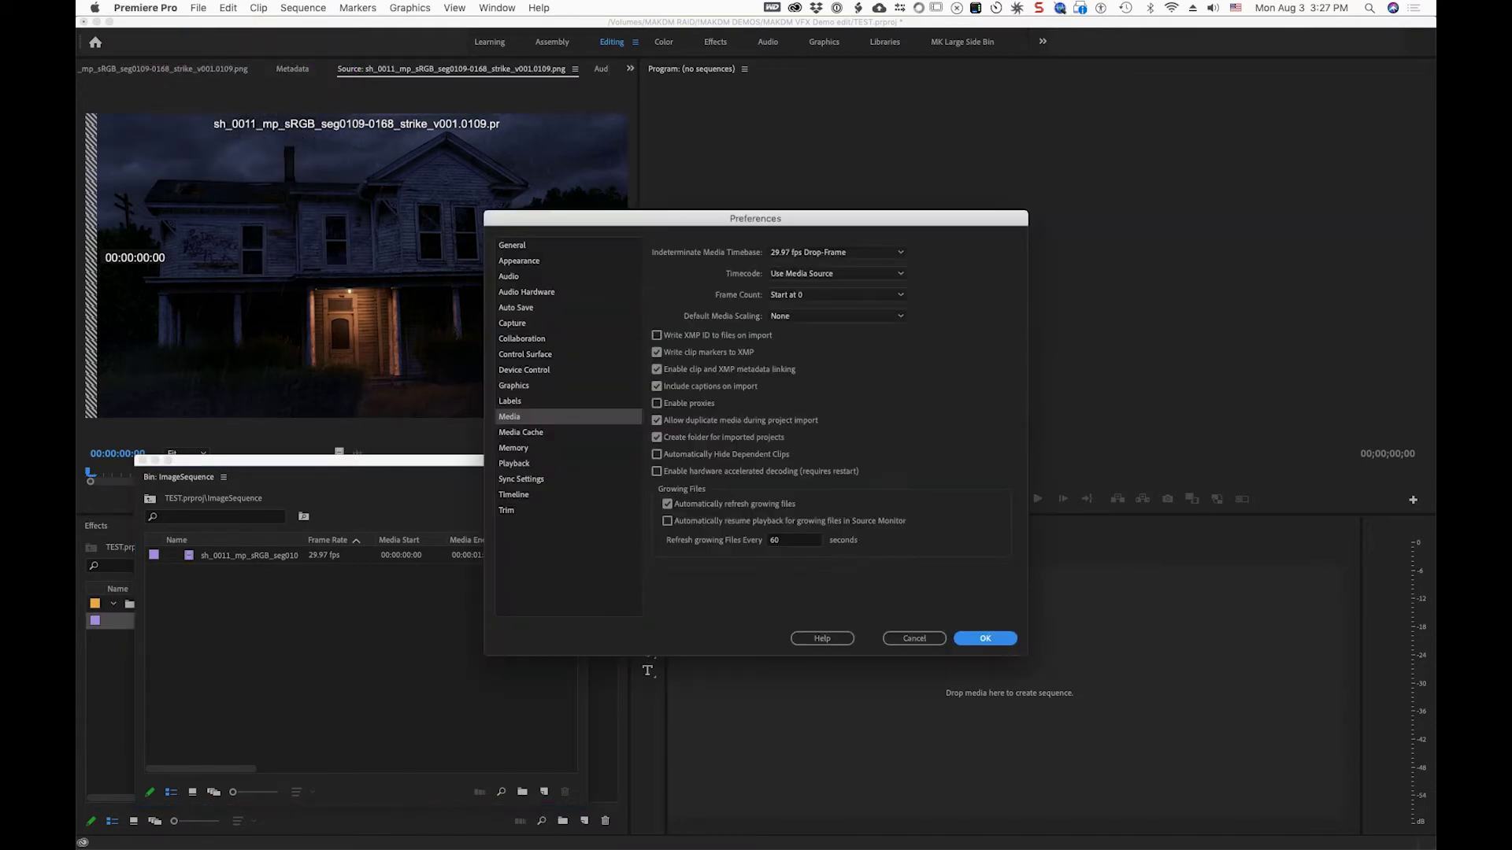
{"action": "left_click_drag", "start_coordinate": [755, 218], "coordinate": [525, 199]}
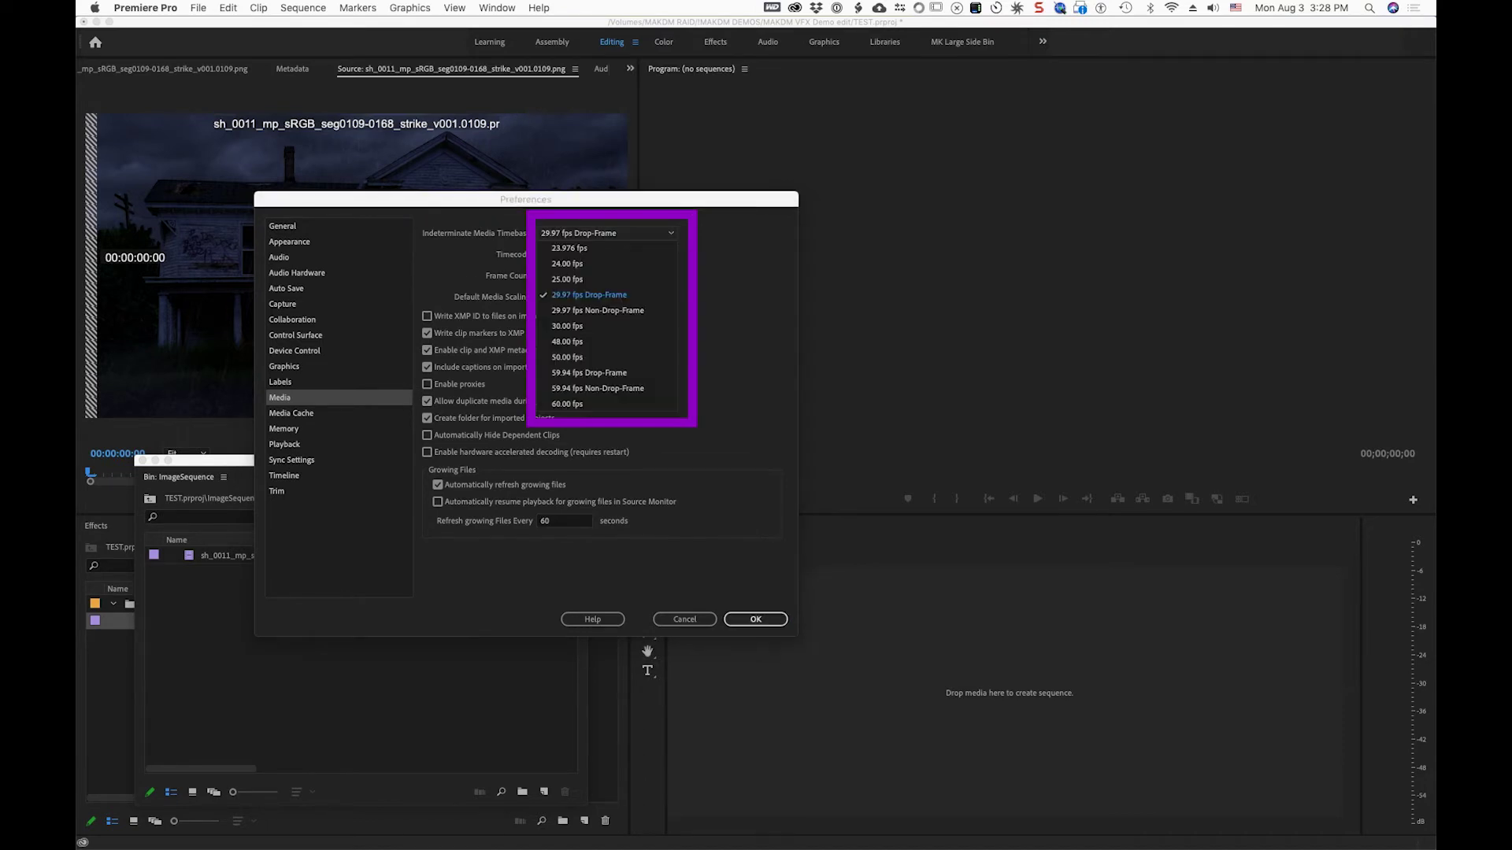
{"action": "key", "text": "Up"}
{"action": "key", "text": "Up"}
{"action": "key", "text": "Return"}
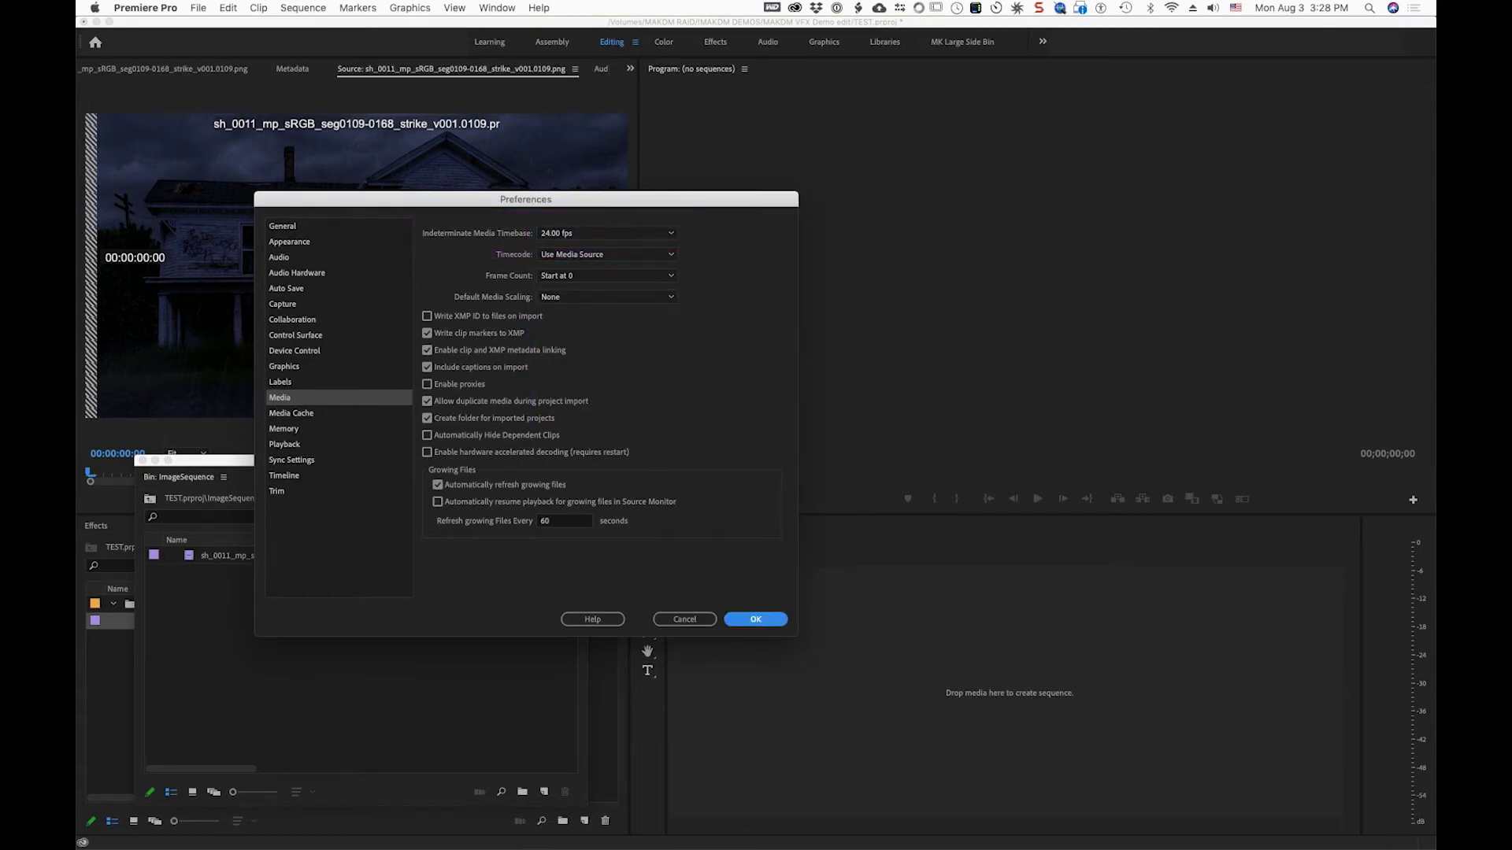
{"action": "key", "text": "Return"}
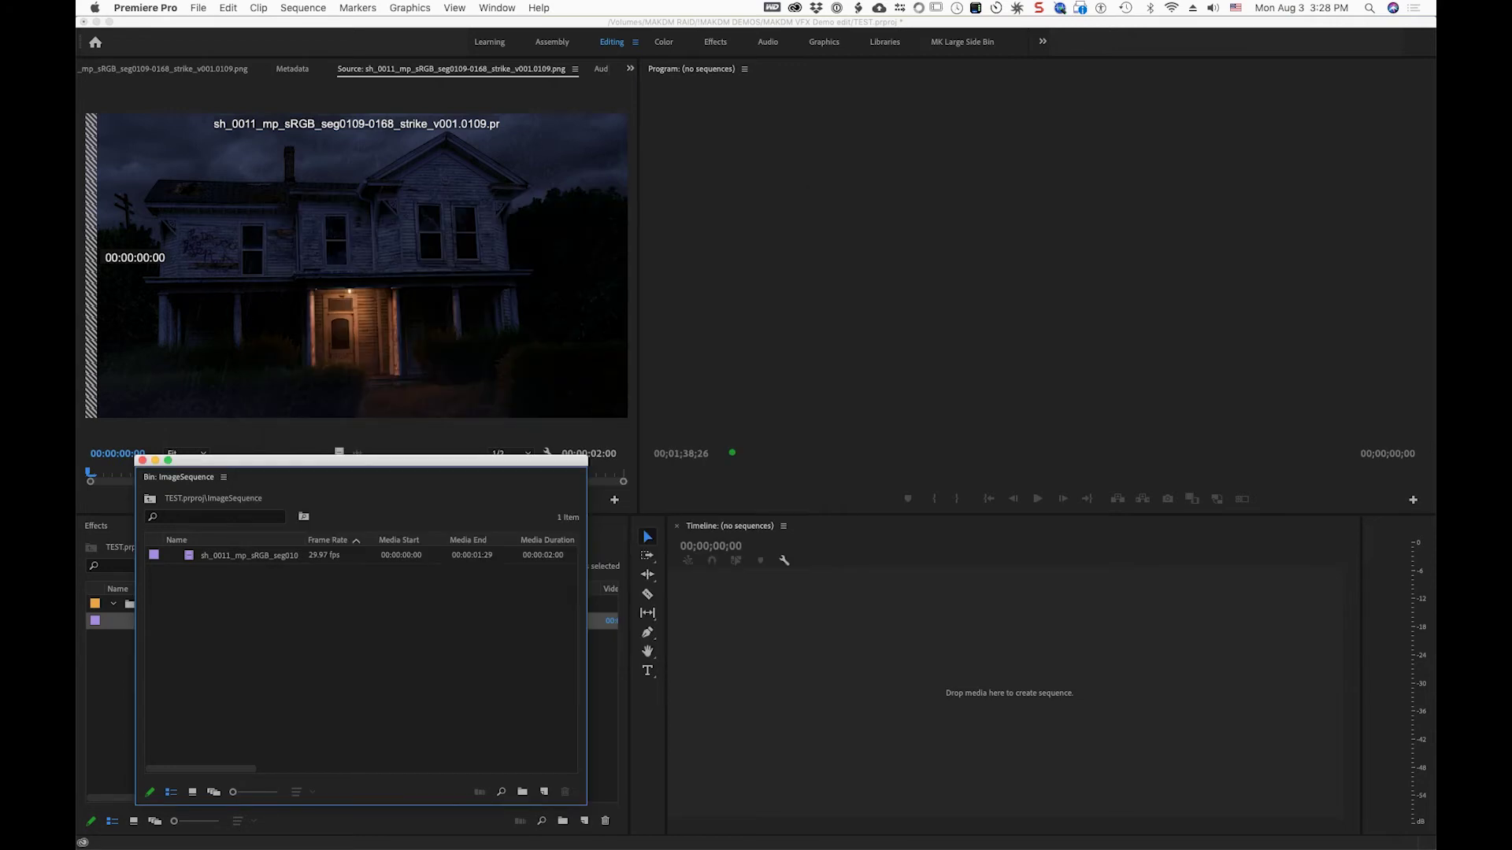
- Delete the clip from the ImageSequence bin and re-import the STRIKE PNG frames as an image sequence starting from frame 0109
{"action": "left_click", "coordinate": [249, 555]}
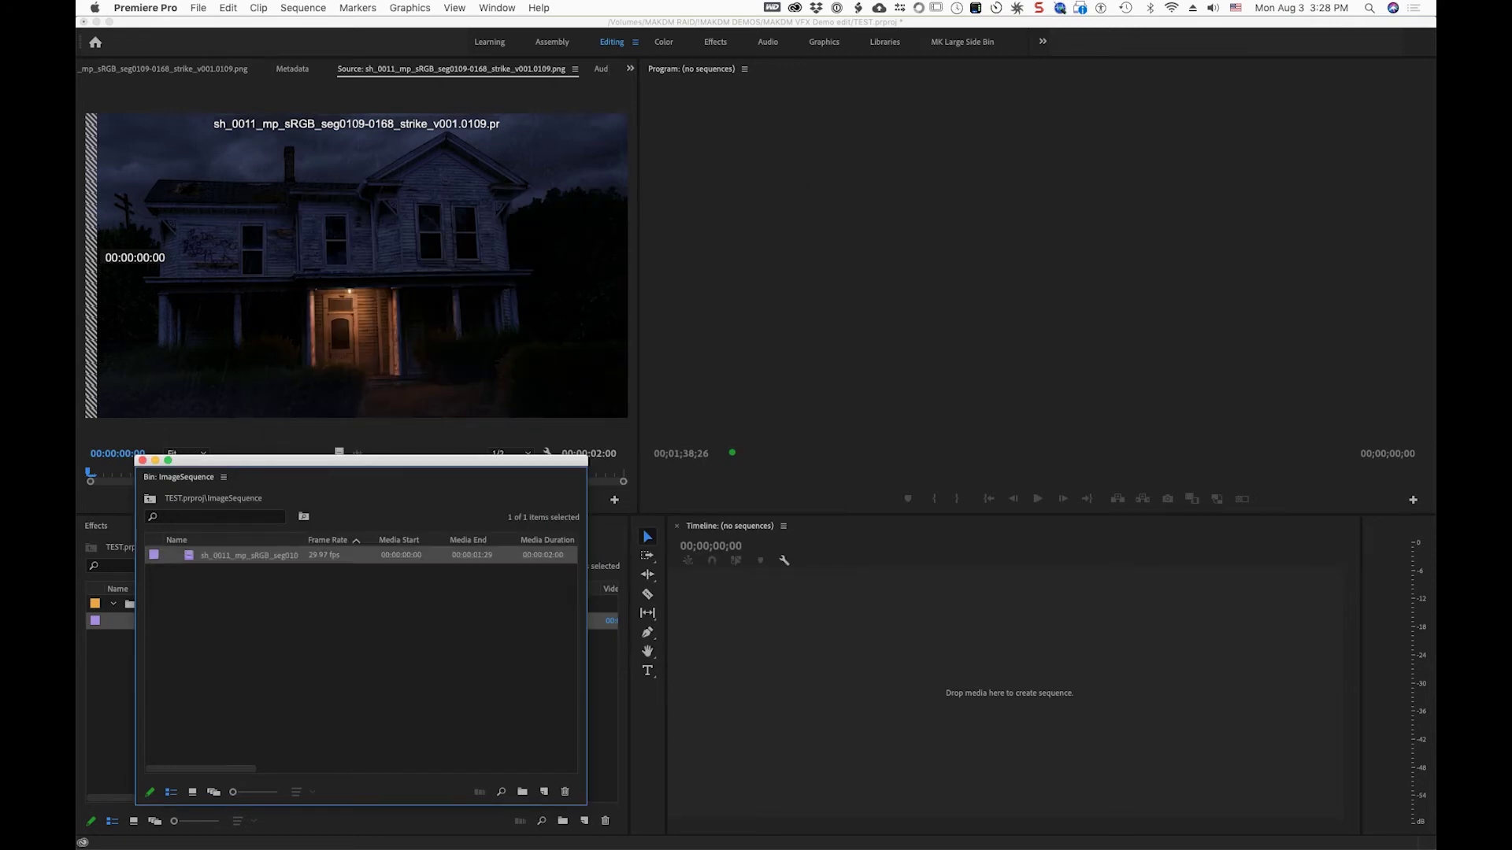
{"action": "key", "text": "Delete"}
{"action": "right_click", "coordinate": [203, 580]}
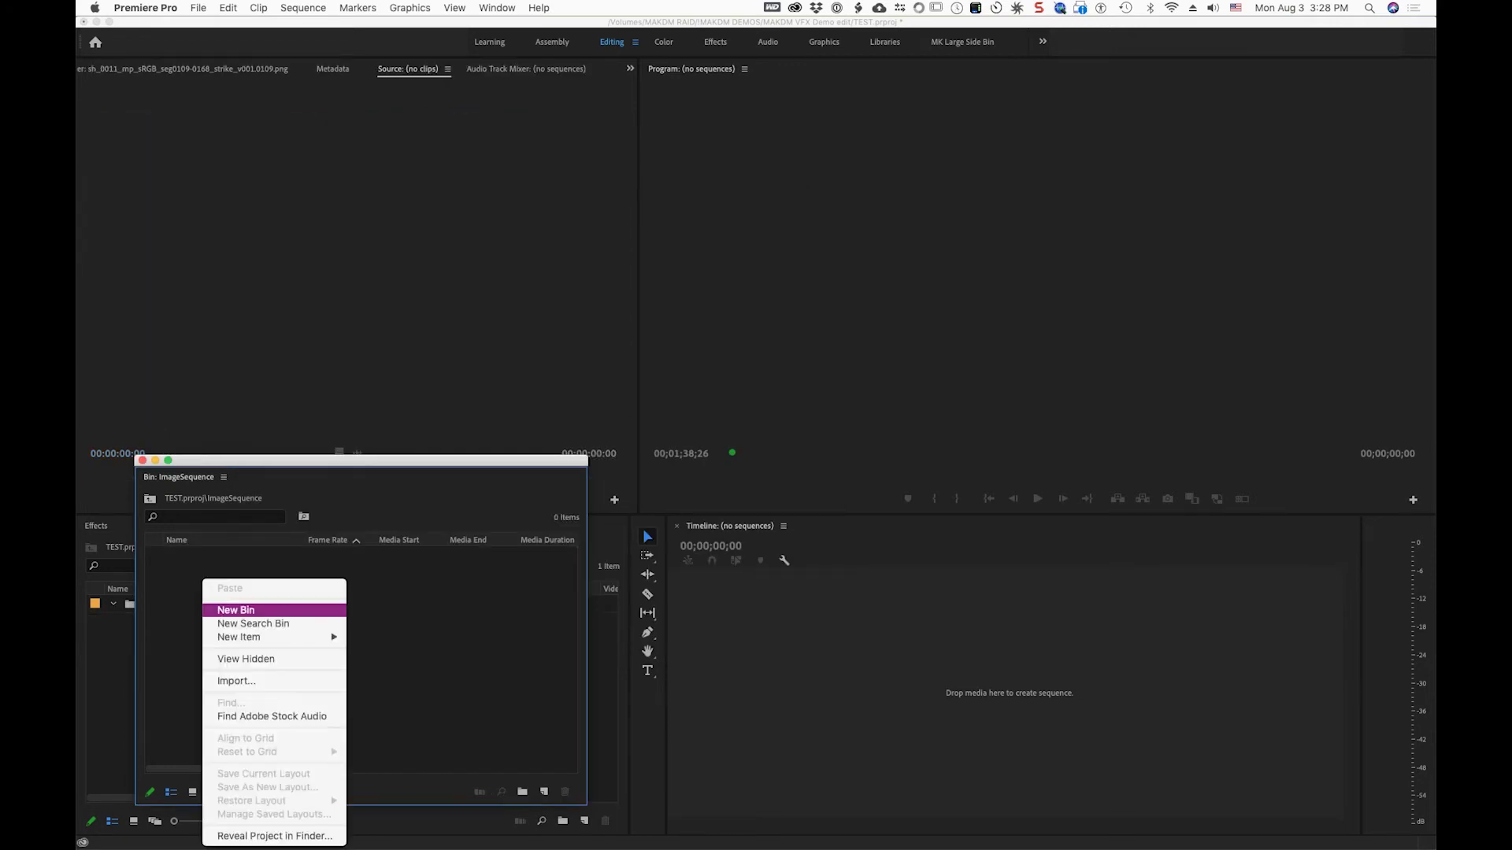
{"action": "left_click", "coordinate": [236, 681]}
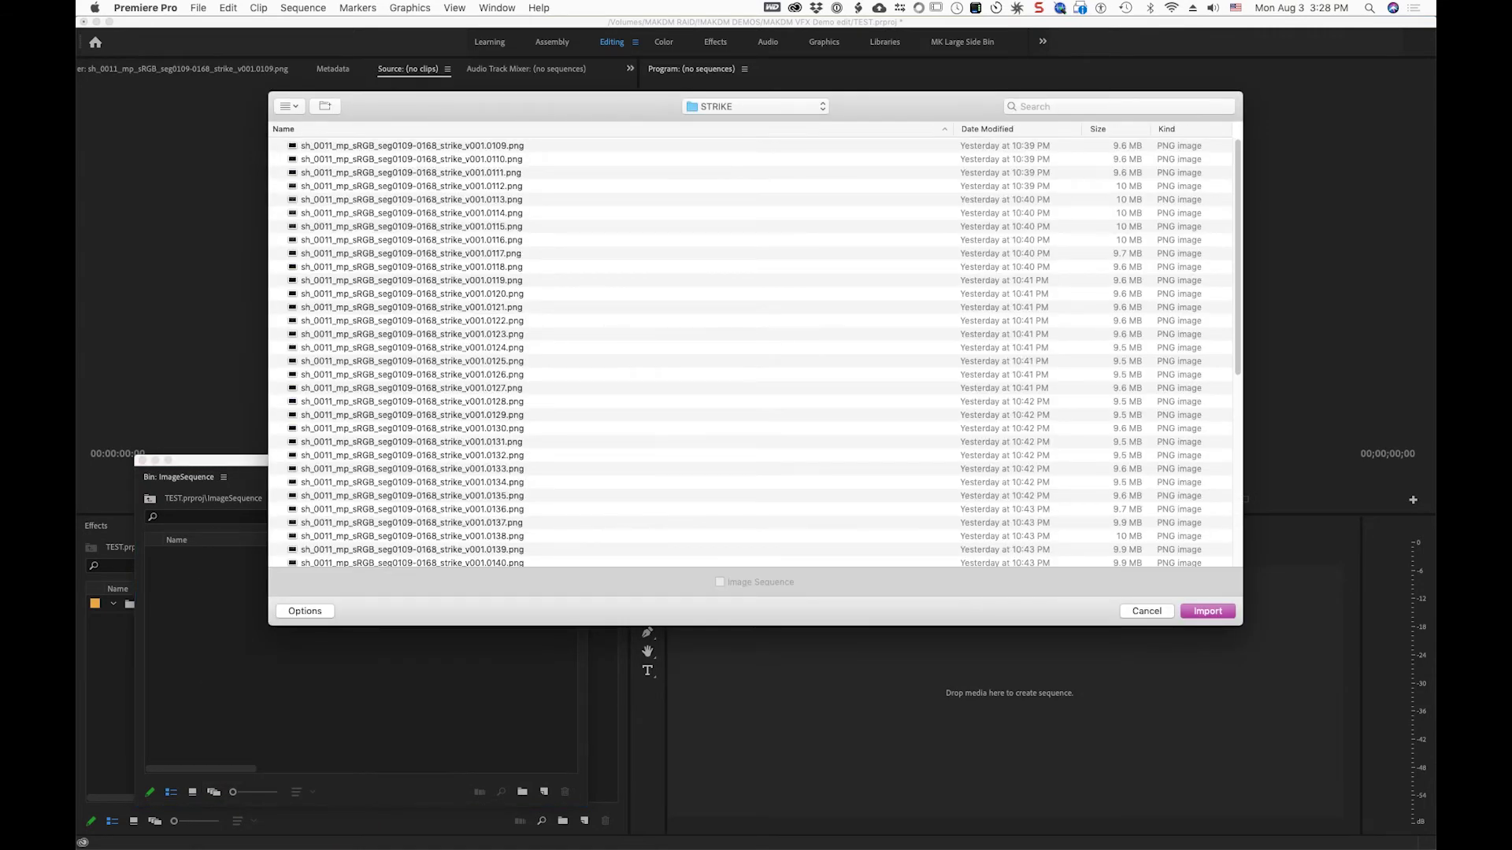
{"action": "left_click", "coordinate": [412, 146]}
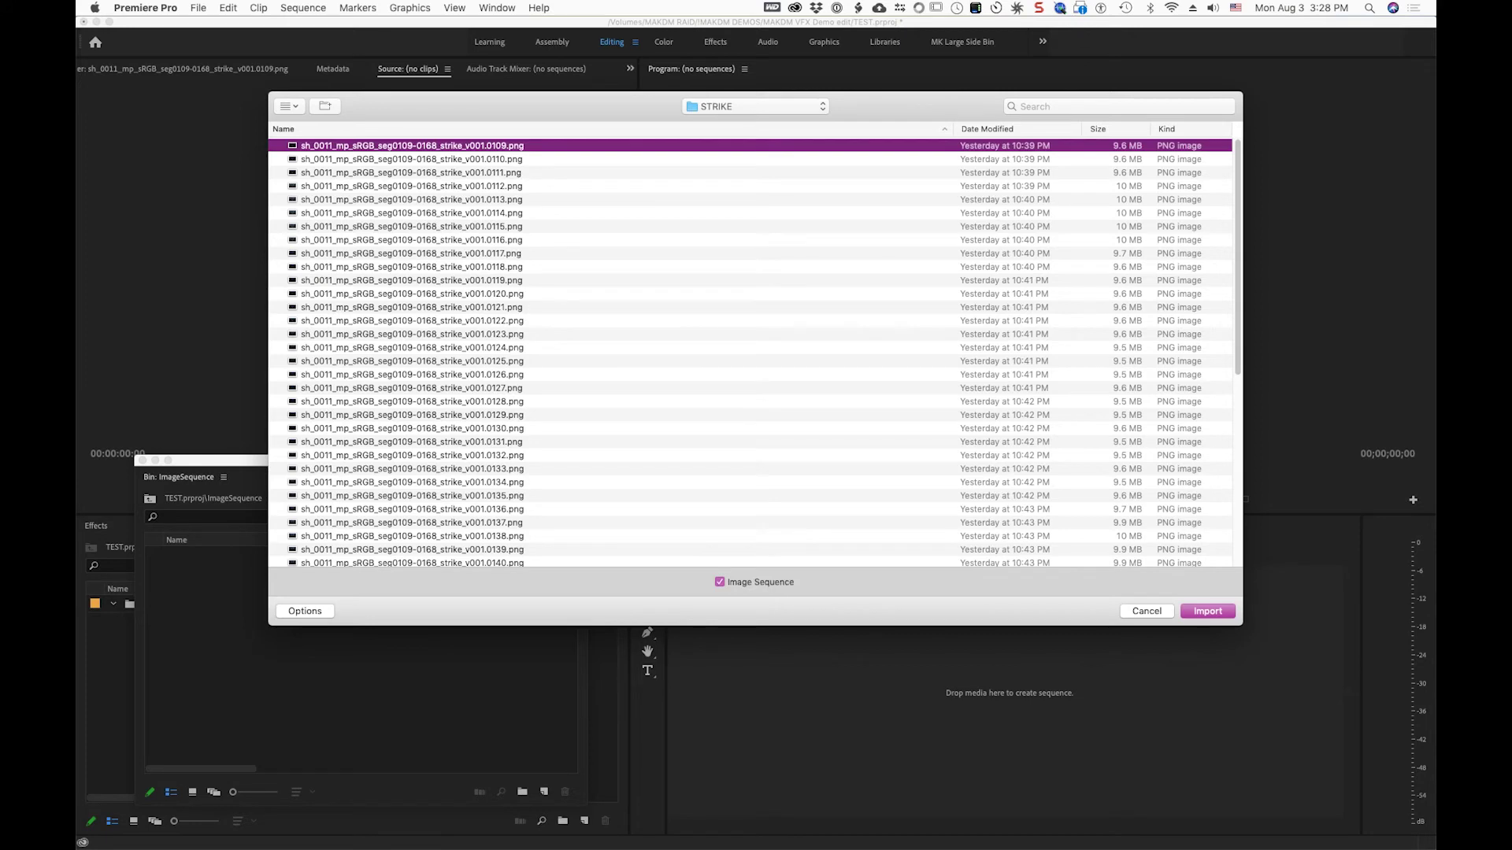
{"action": "key", "text": "Return"}
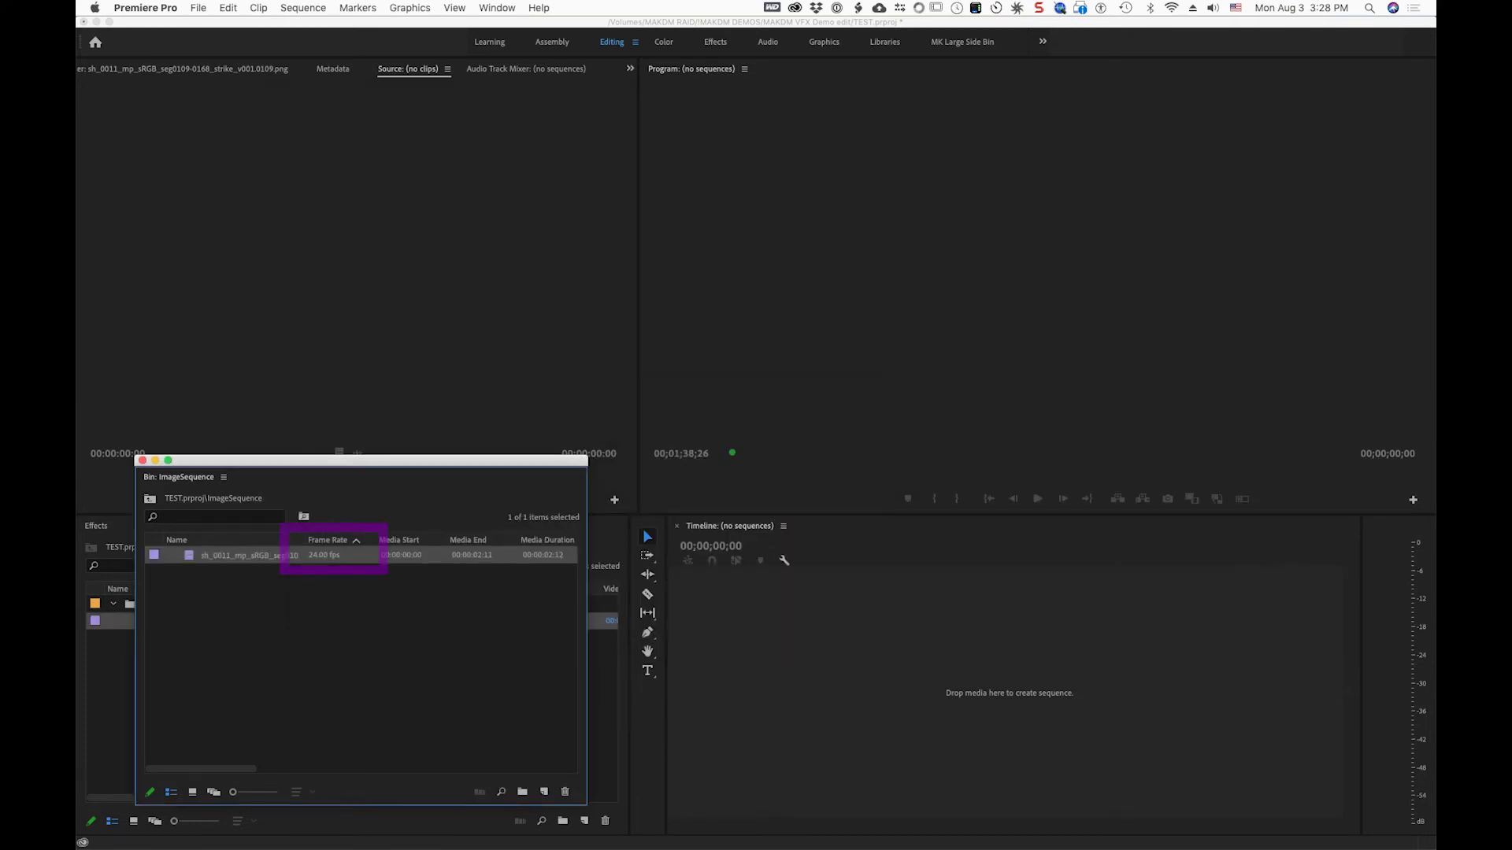
- Move the bin window clear of the Source Monitor and play the re-imported sequence
{"action": "key", "text": "super+shift+a"}
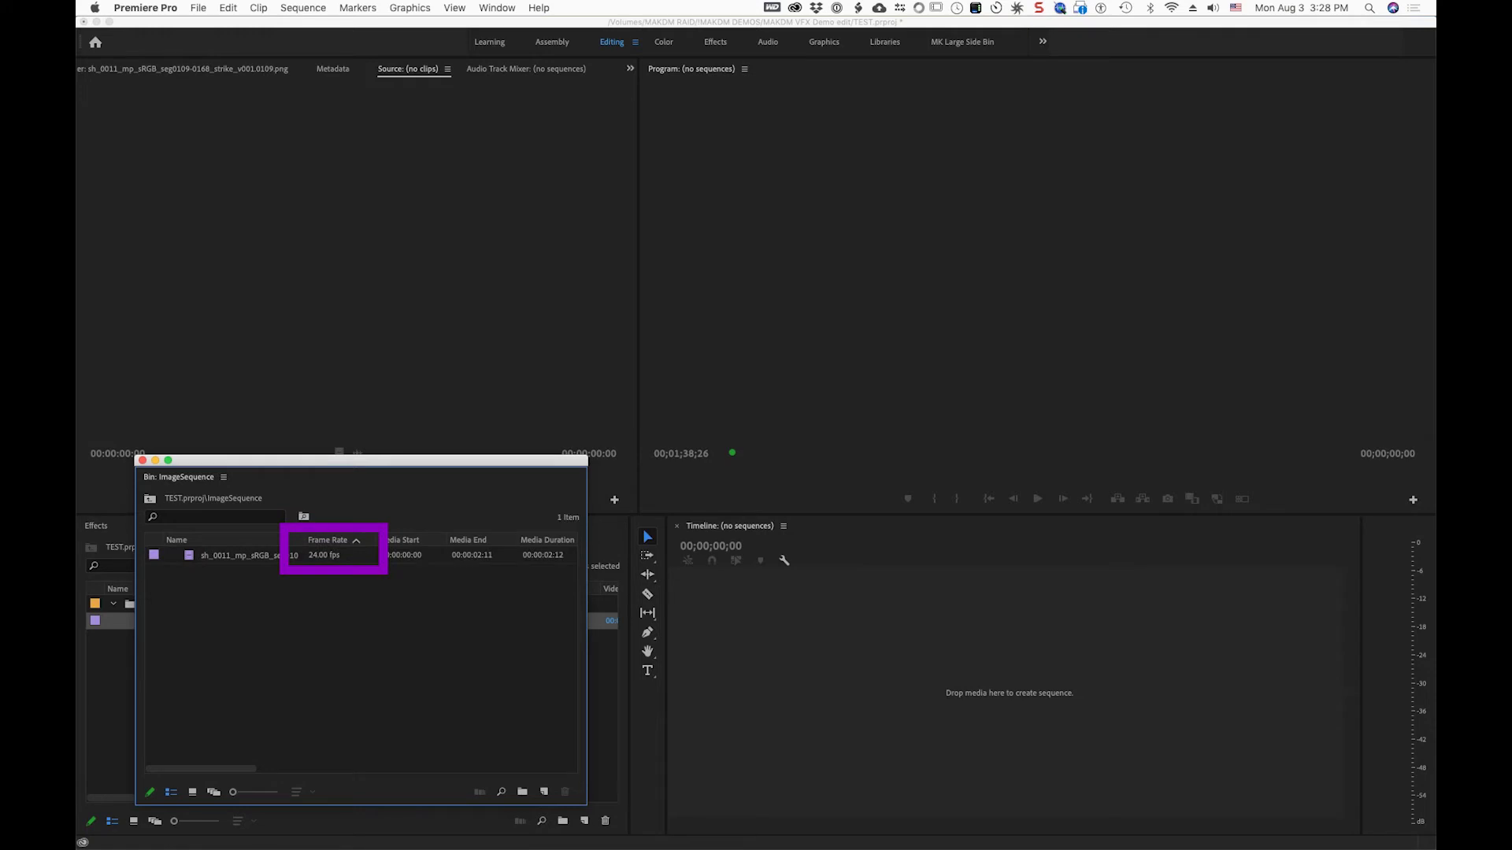
{"action": "mouse_move", "coordinate": [361, 460]}
{"action": "left_mouse_down"}
{"action": "mouse_move", "coordinate": [750, 575]}
{"action": "mouse_move", "coordinate": [715, 578]}
{"action": "left_mouse_up"}
{"action": "key", "text": "space"}
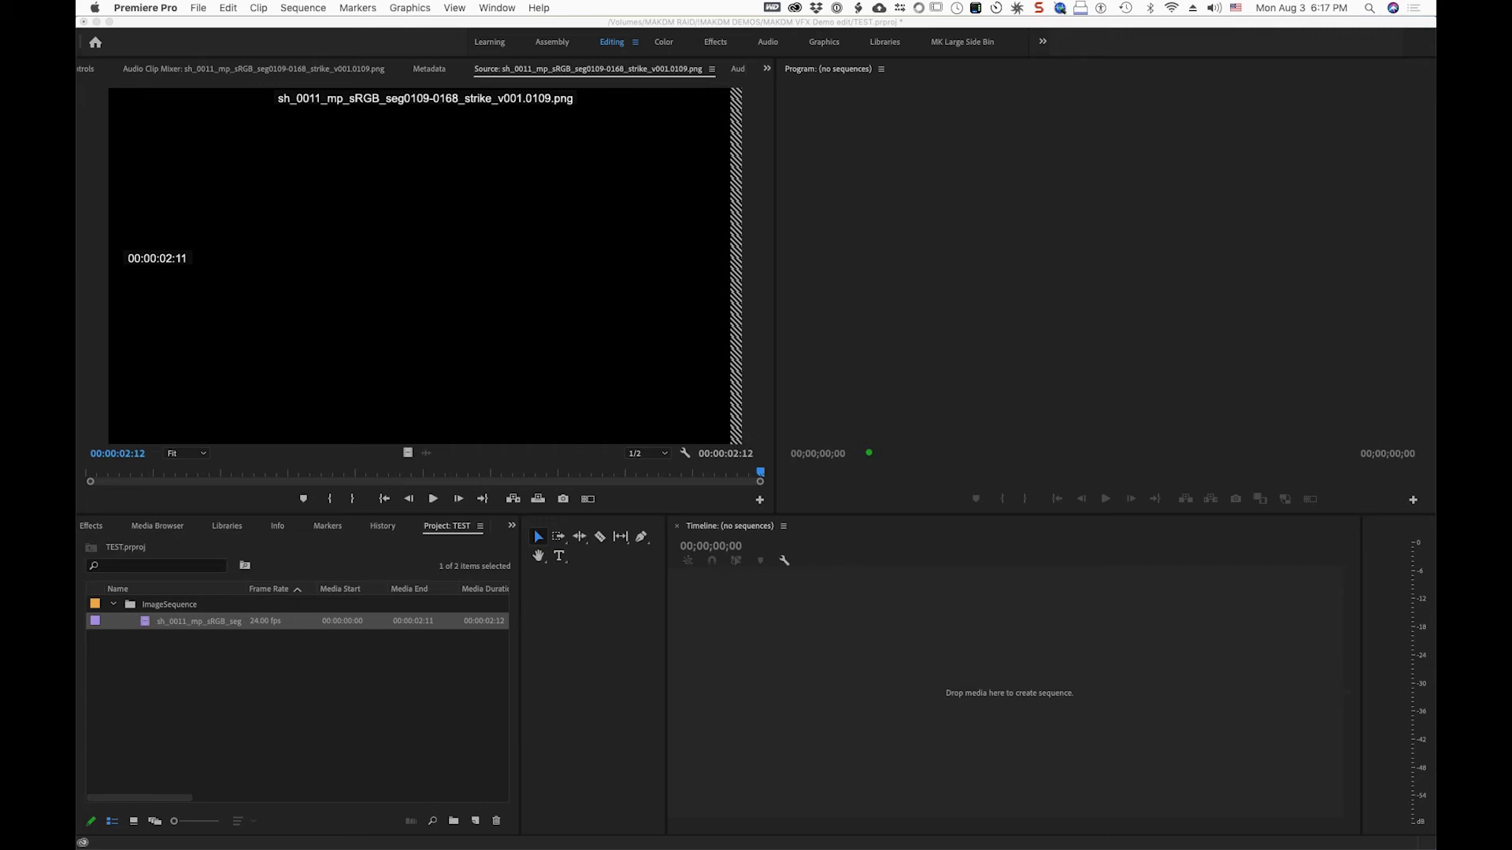
- Review the Indeterminate Media Timebase setting in the Media preferences, leaving the preferences unchanged
{"action": "left_click", "coordinate": [146, 8]}
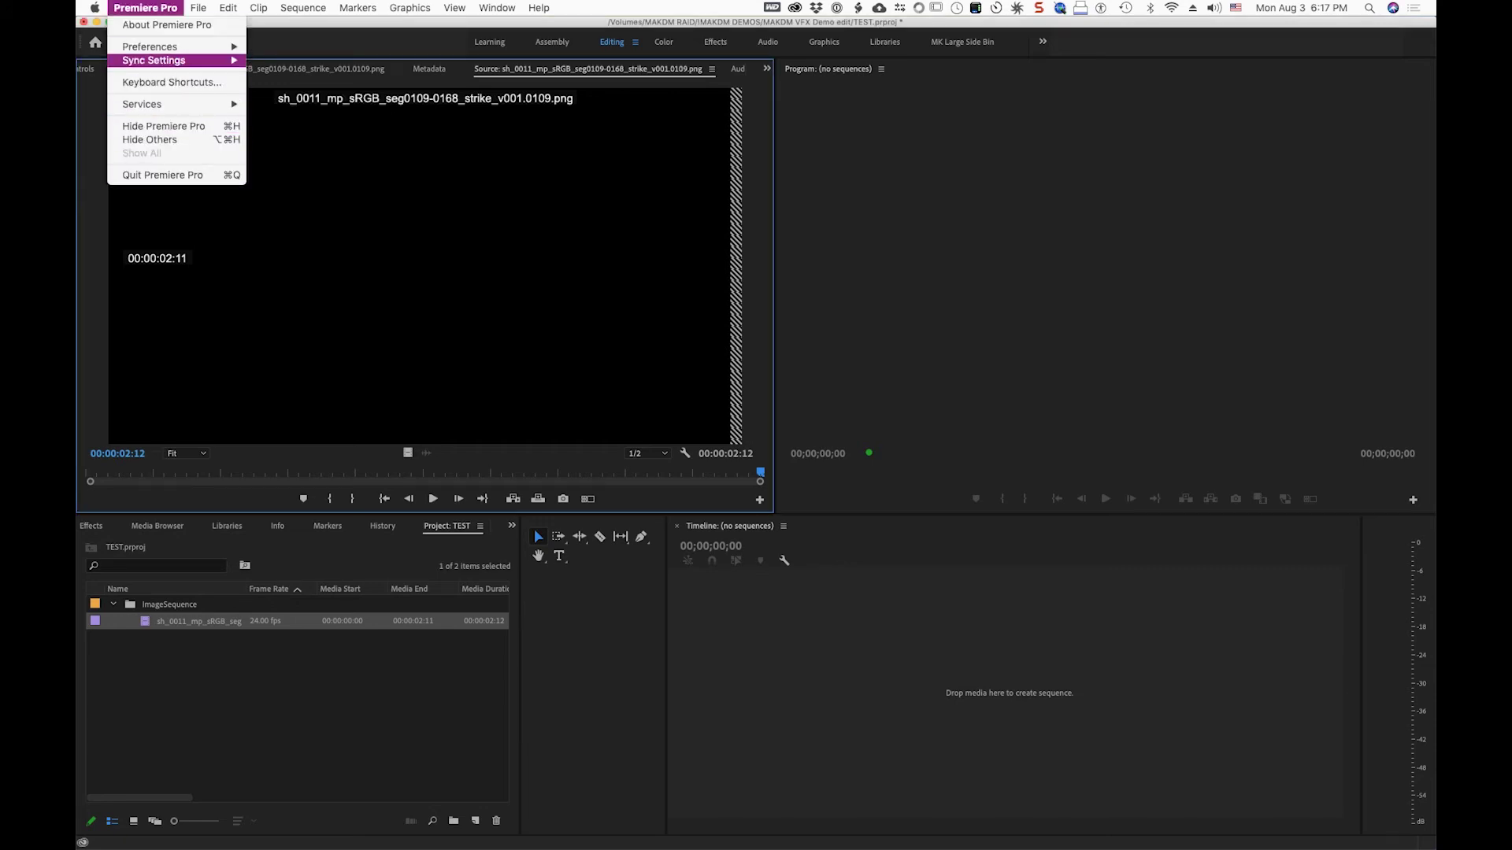
{"action": "mouse_move", "coordinate": [149, 47]}
{"action": "left_click", "coordinate": [279, 194]}
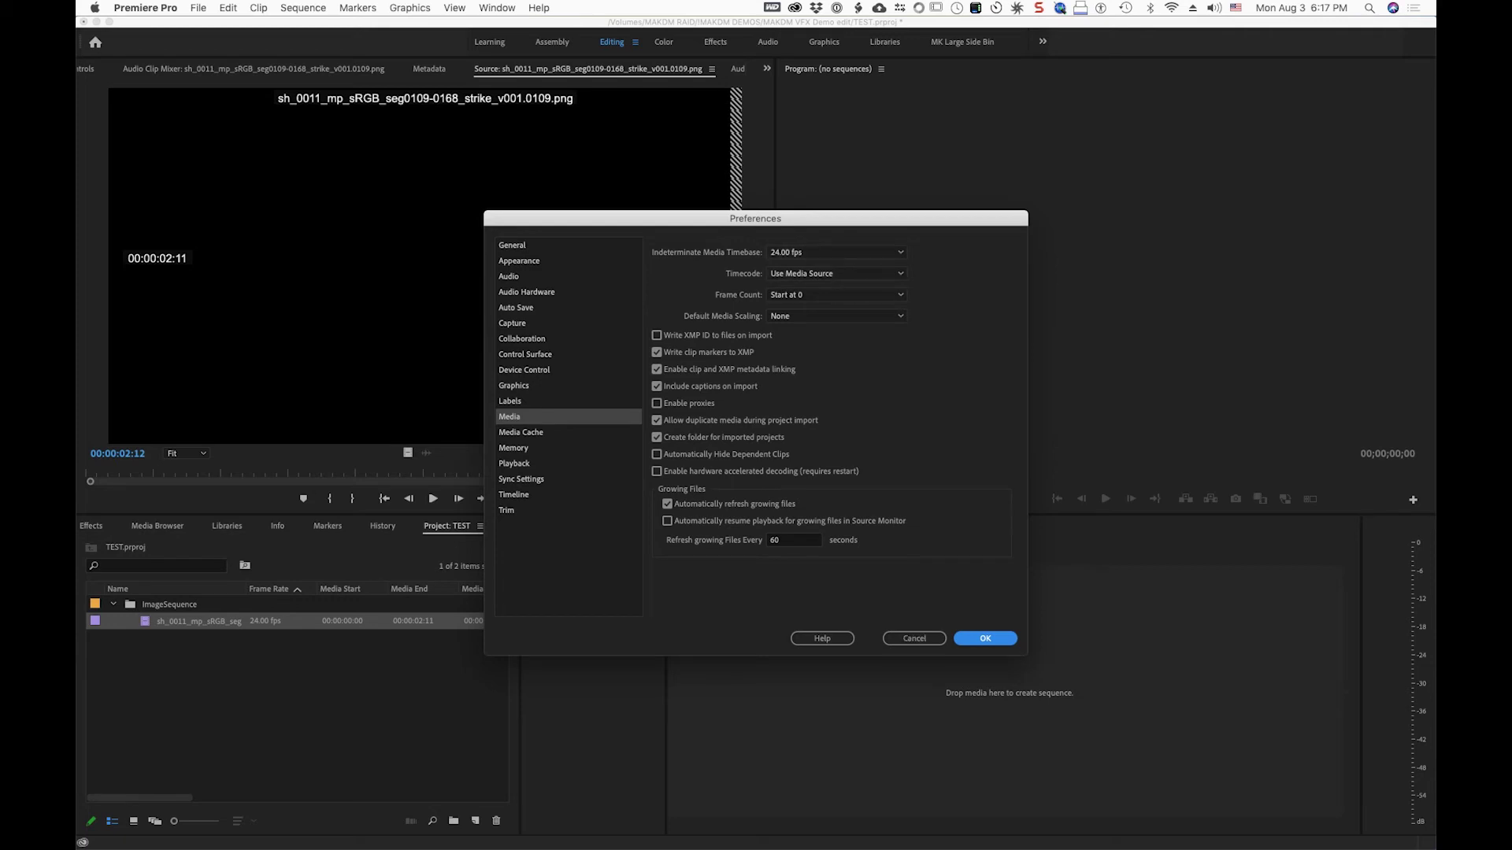
{"action": "left_click", "coordinate": [914, 637]}
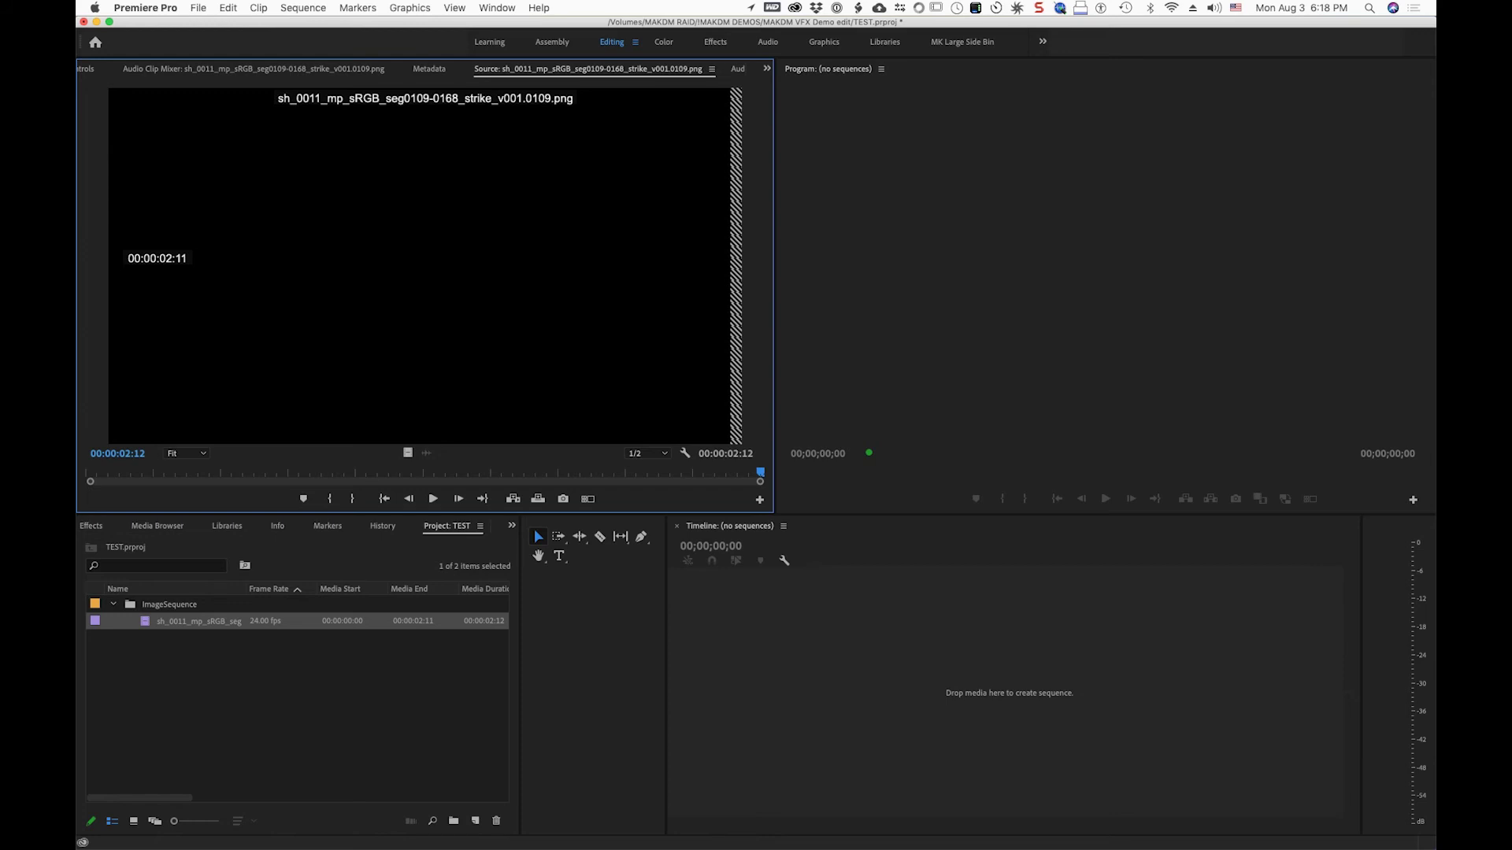
- Use Interpret Footage on the image sequence clip to assume a frame rate of 29.97 fps
{"action": "right_click", "coordinate": [145, 621]}
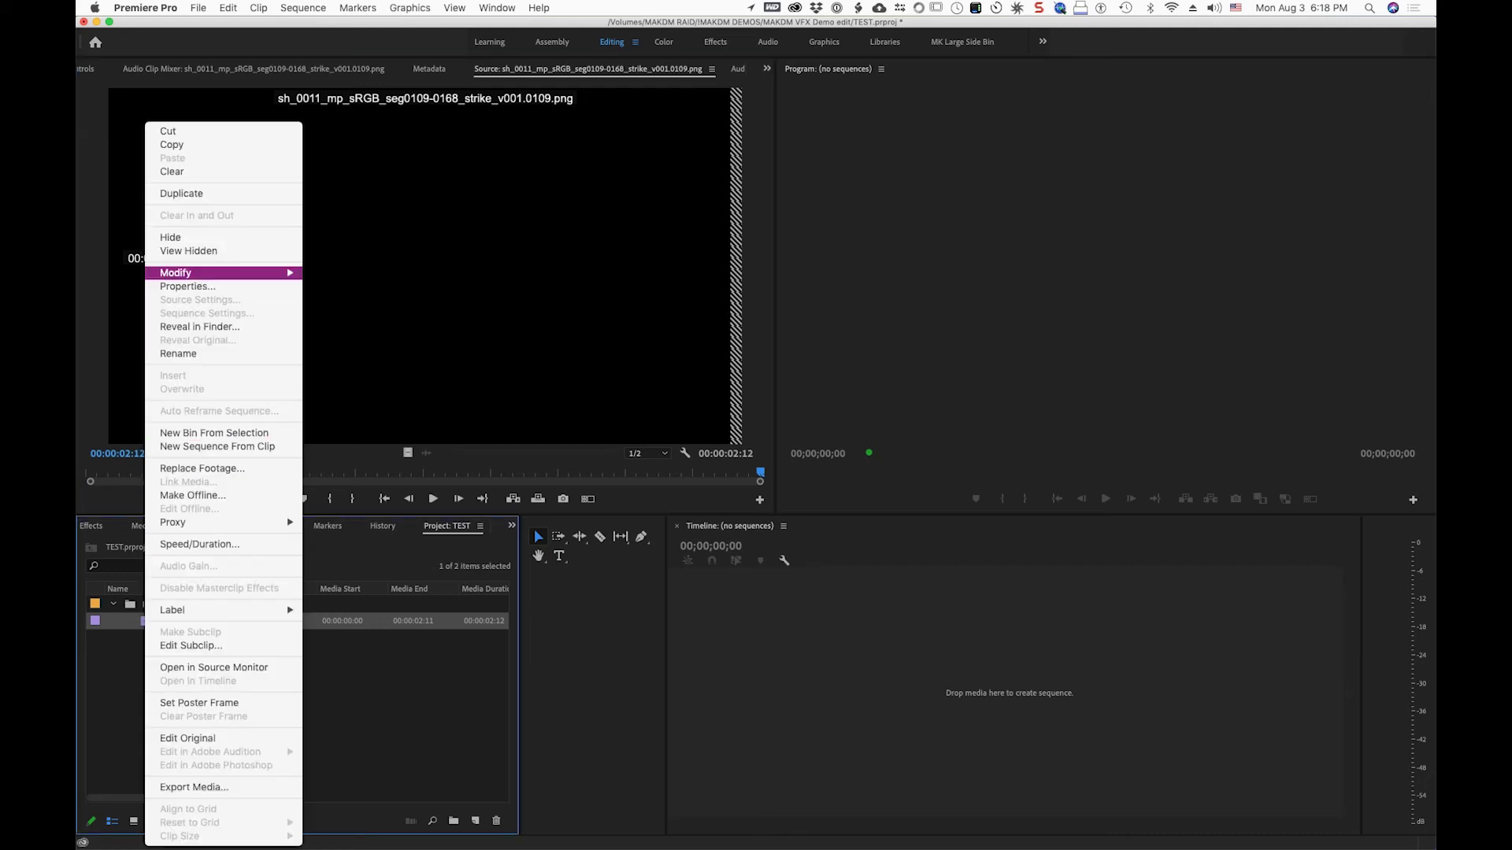
{"action": "mouse_move", "coordinate": [221, 272]}
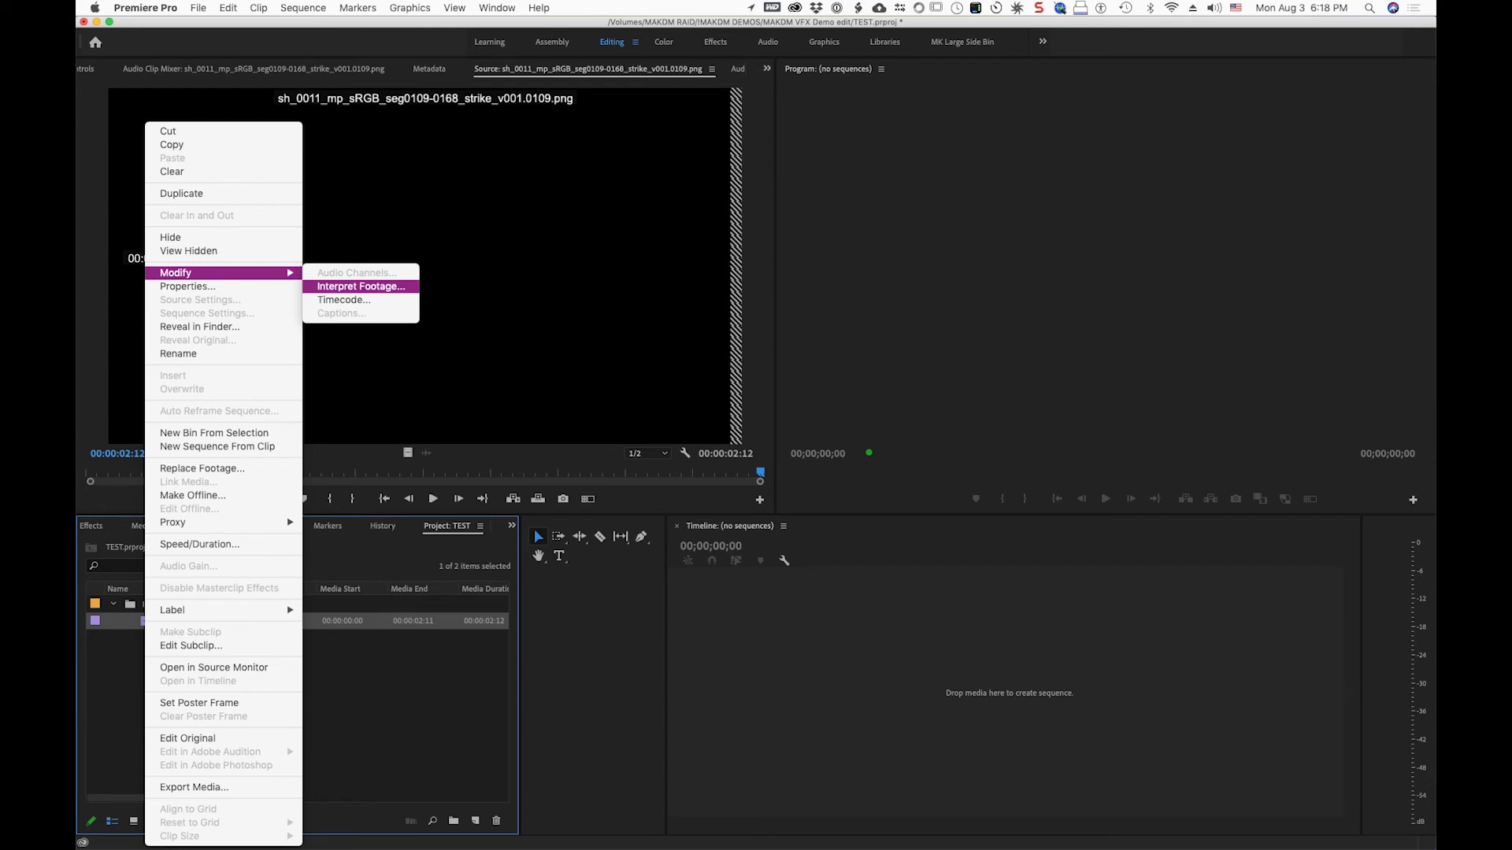
{"action": "left_click", "coordinate": [360, 286]}
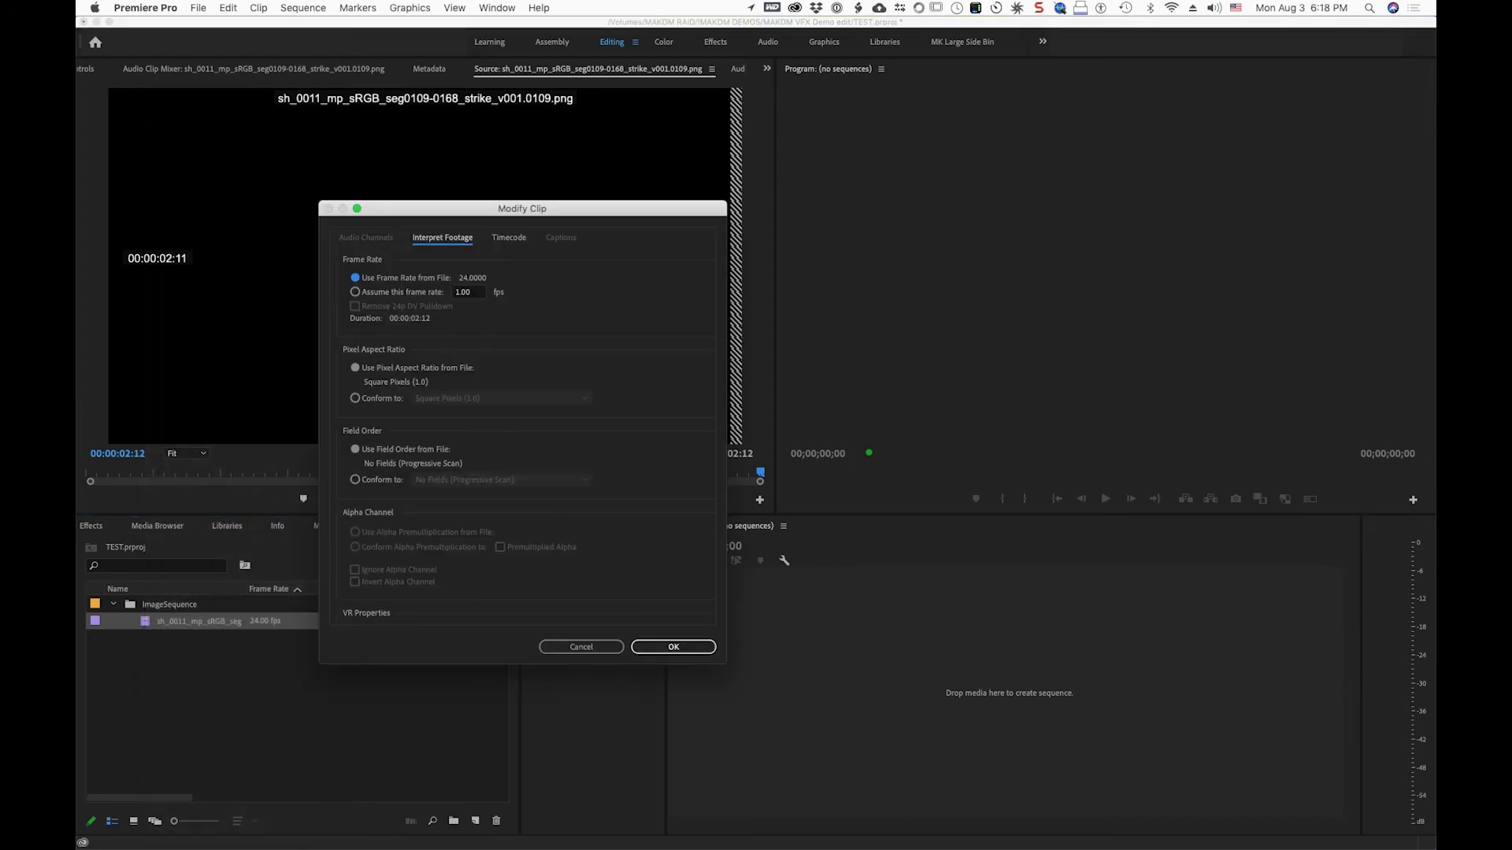
{"action": "left_click_drag", "start_coordinate": [473, 209], "coordinate": [424, 180]}
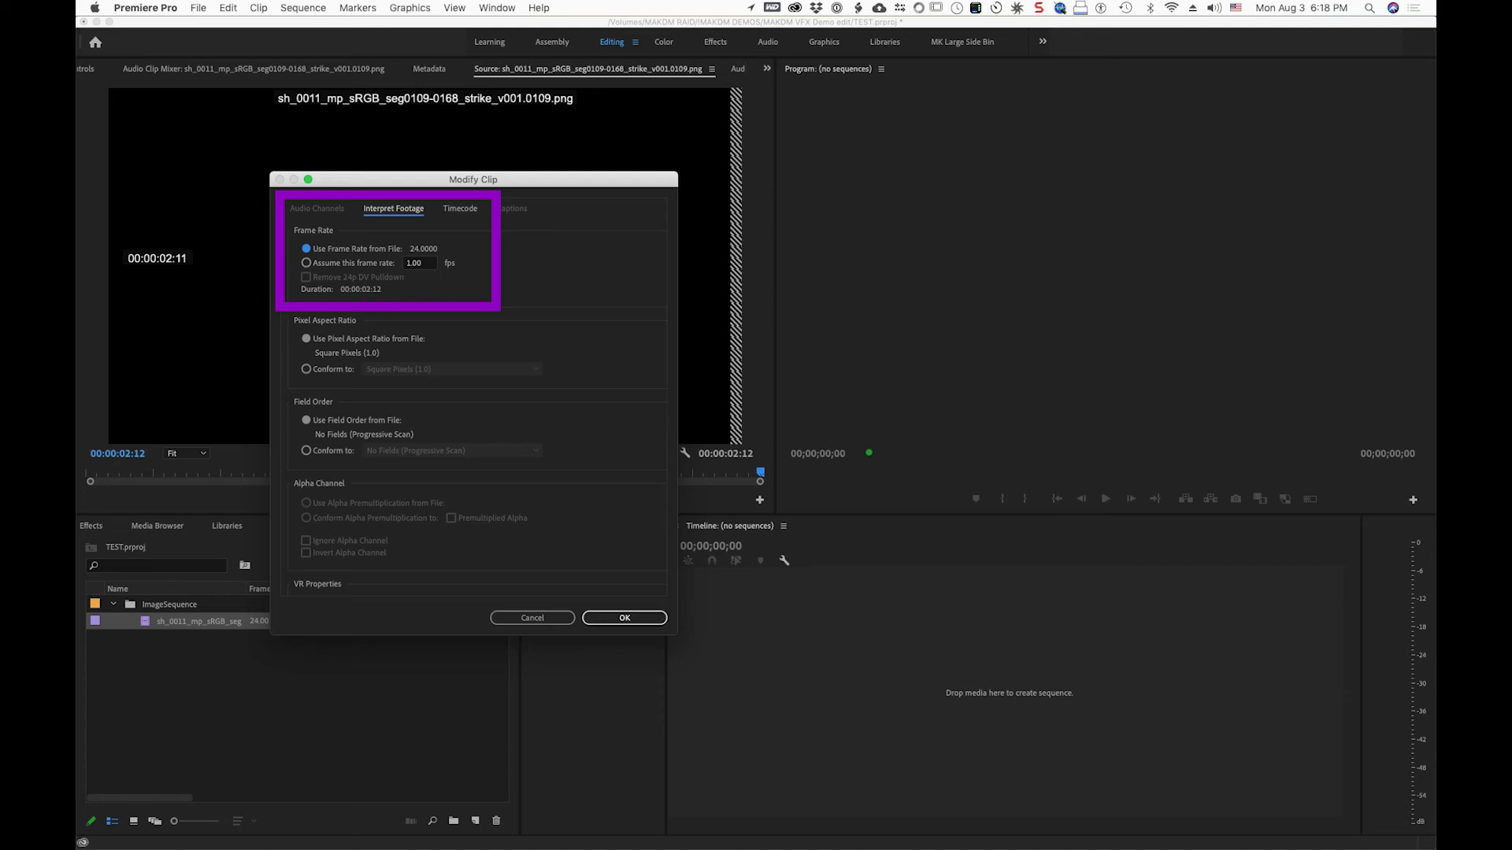
{"action": "left_click", "coordinate": [307, 263]}
{"action": "type", "text": "29.97"}
{"action": "key", "text": "Return"}
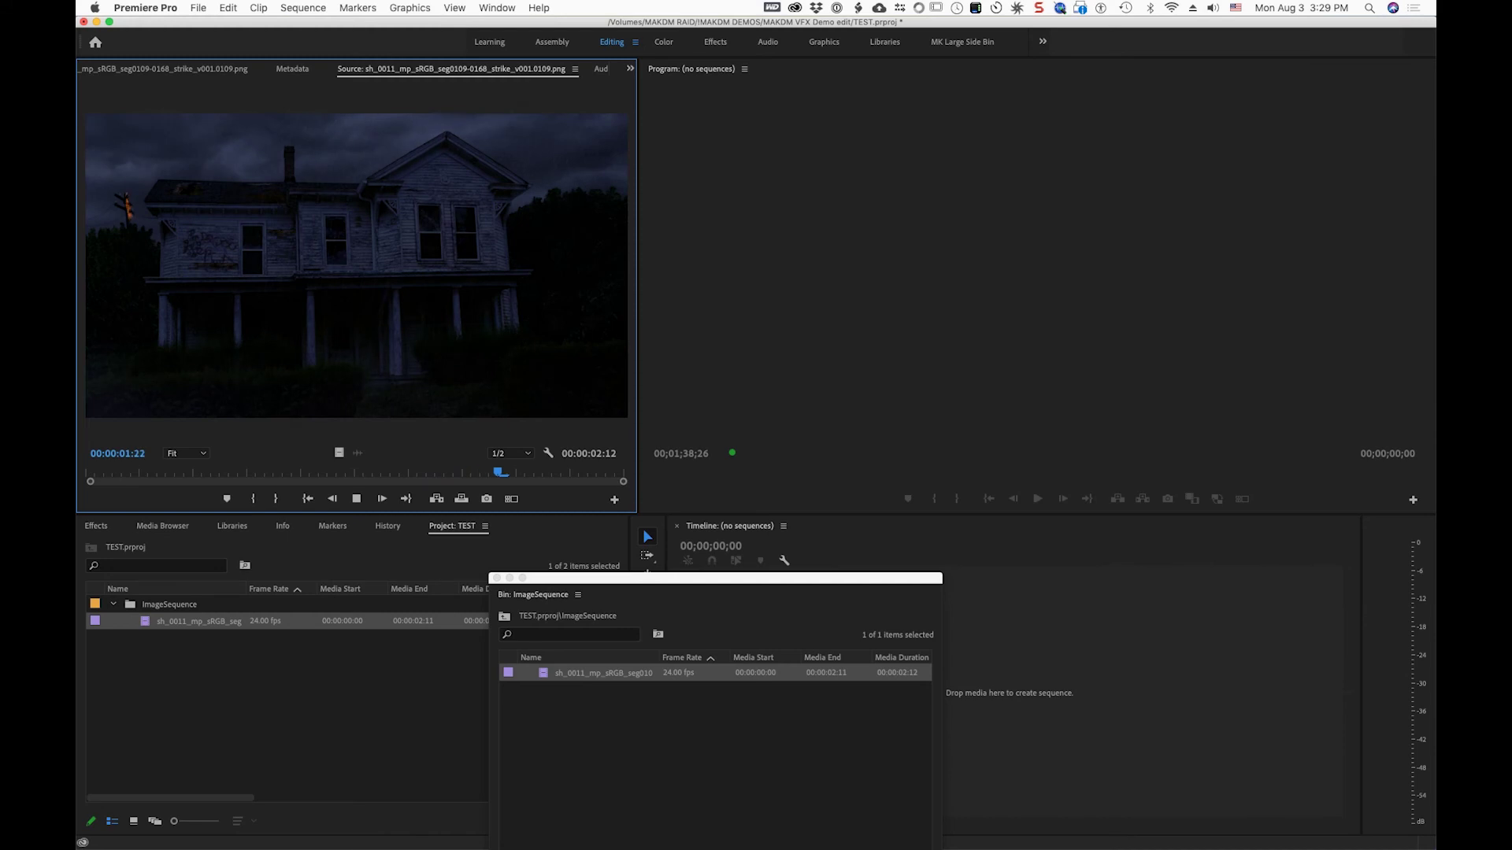
- Reposition the ImageSequence bin window and check the clip's frame rate listing with the clip deselected
{"action": "left_click_drag", "start_coordinate": [630, 578], "coordinate": [264, 488]}
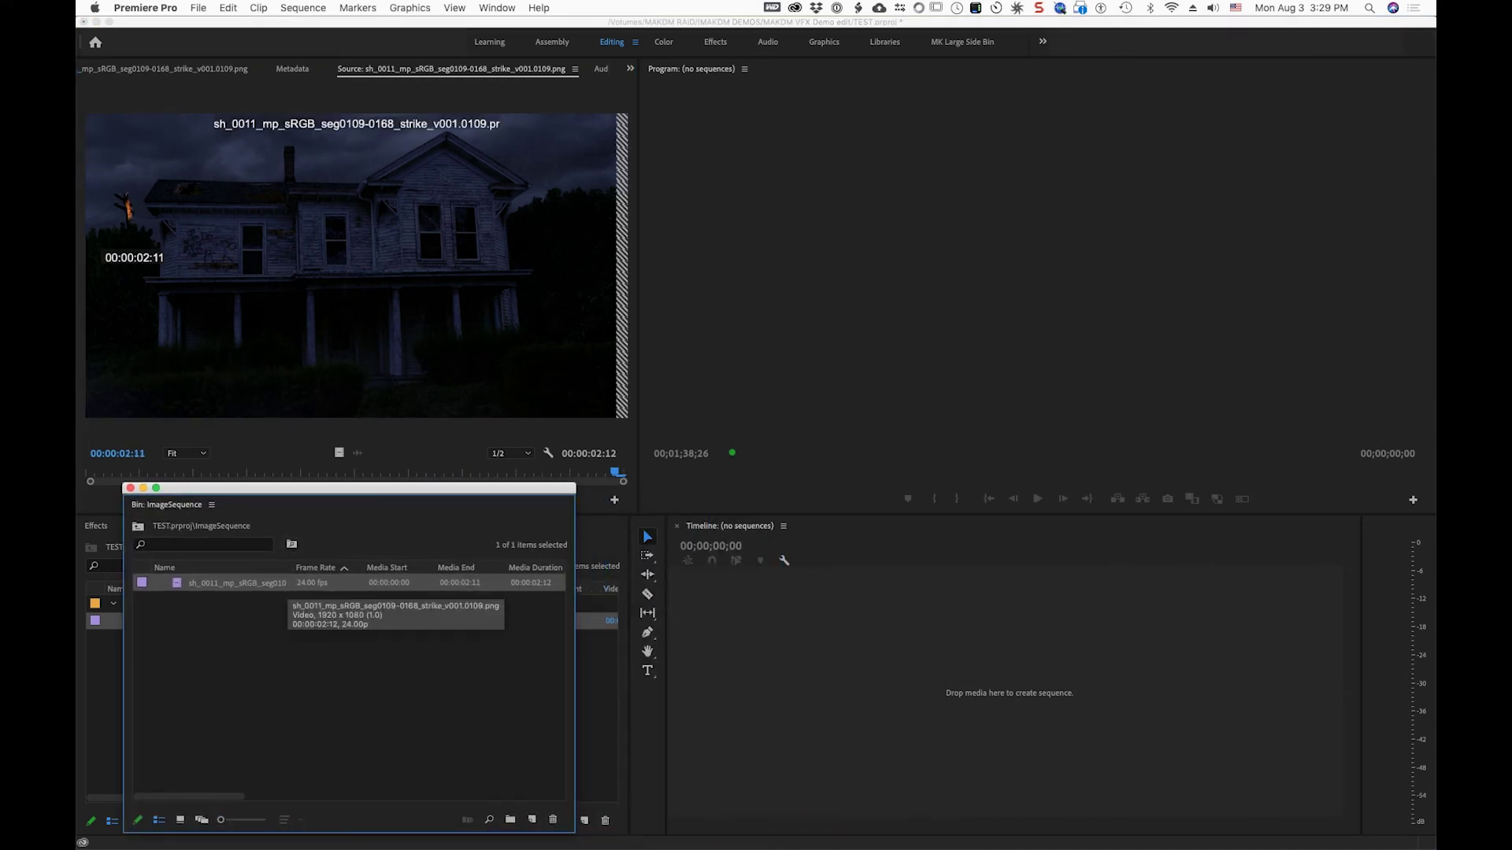
{"action": "left_click", "coordinate": [296, 647]}
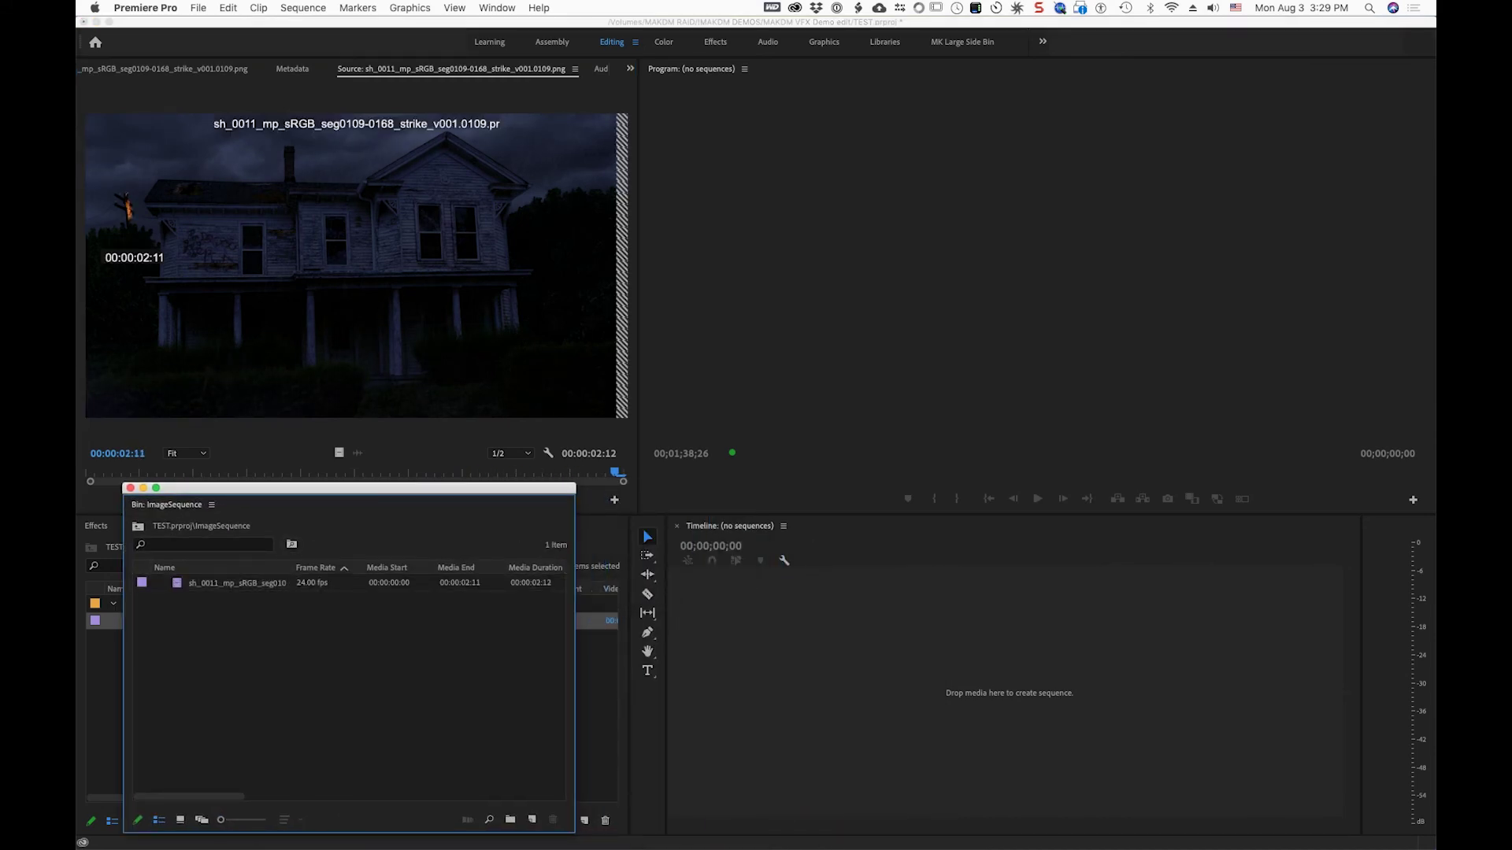